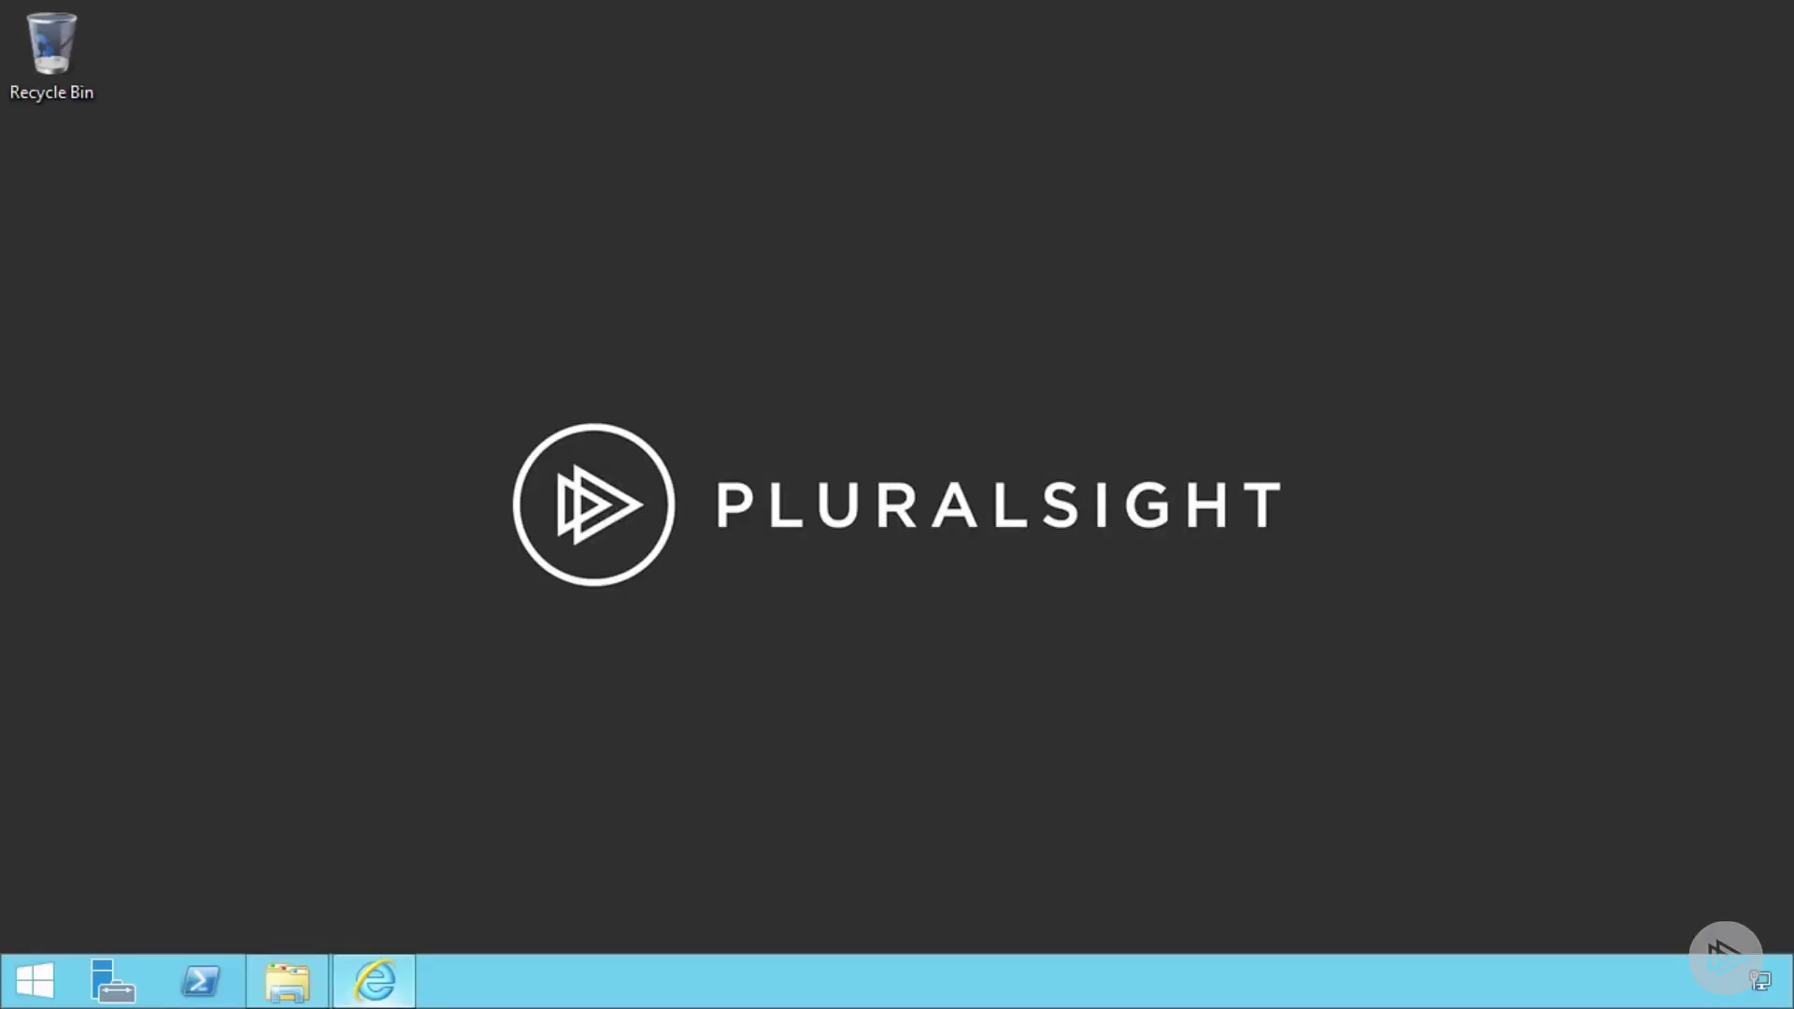
- Download and save SMAT_RTM_Update6_1.zip from the Download Center, then open its containing folder
left_click(375, 979)
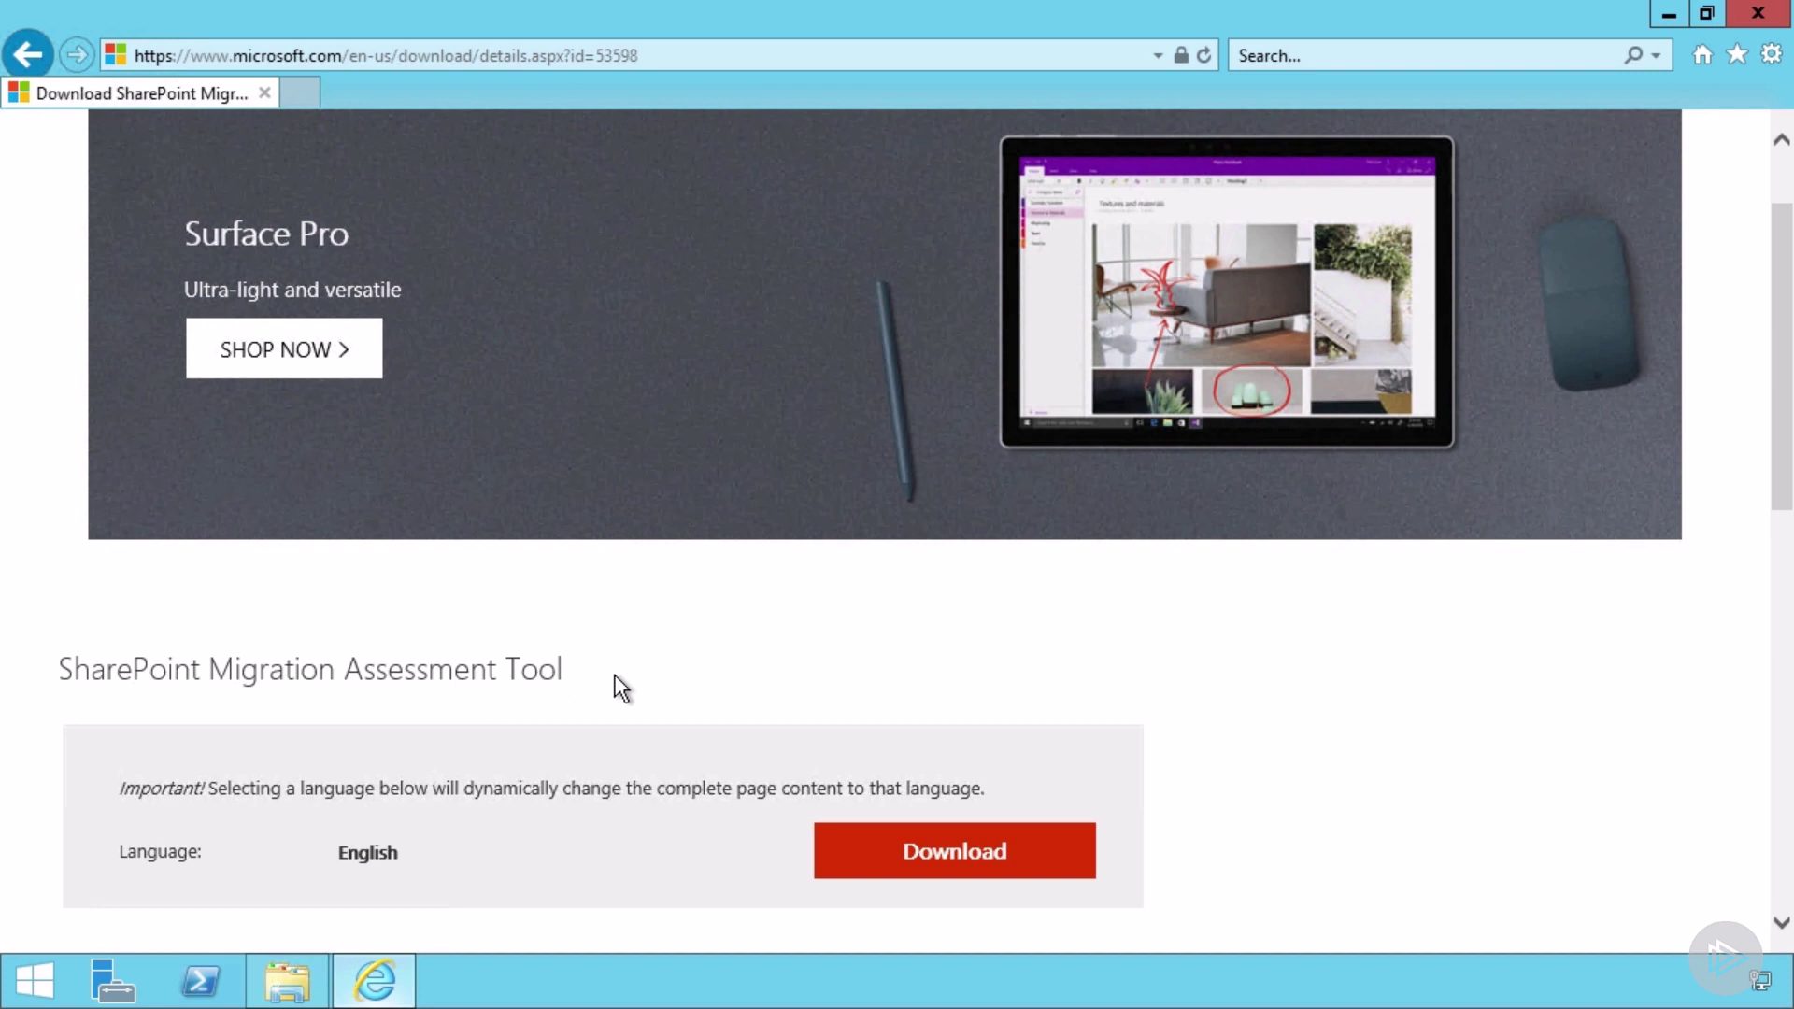
scroll(654, 699, "down", 1)
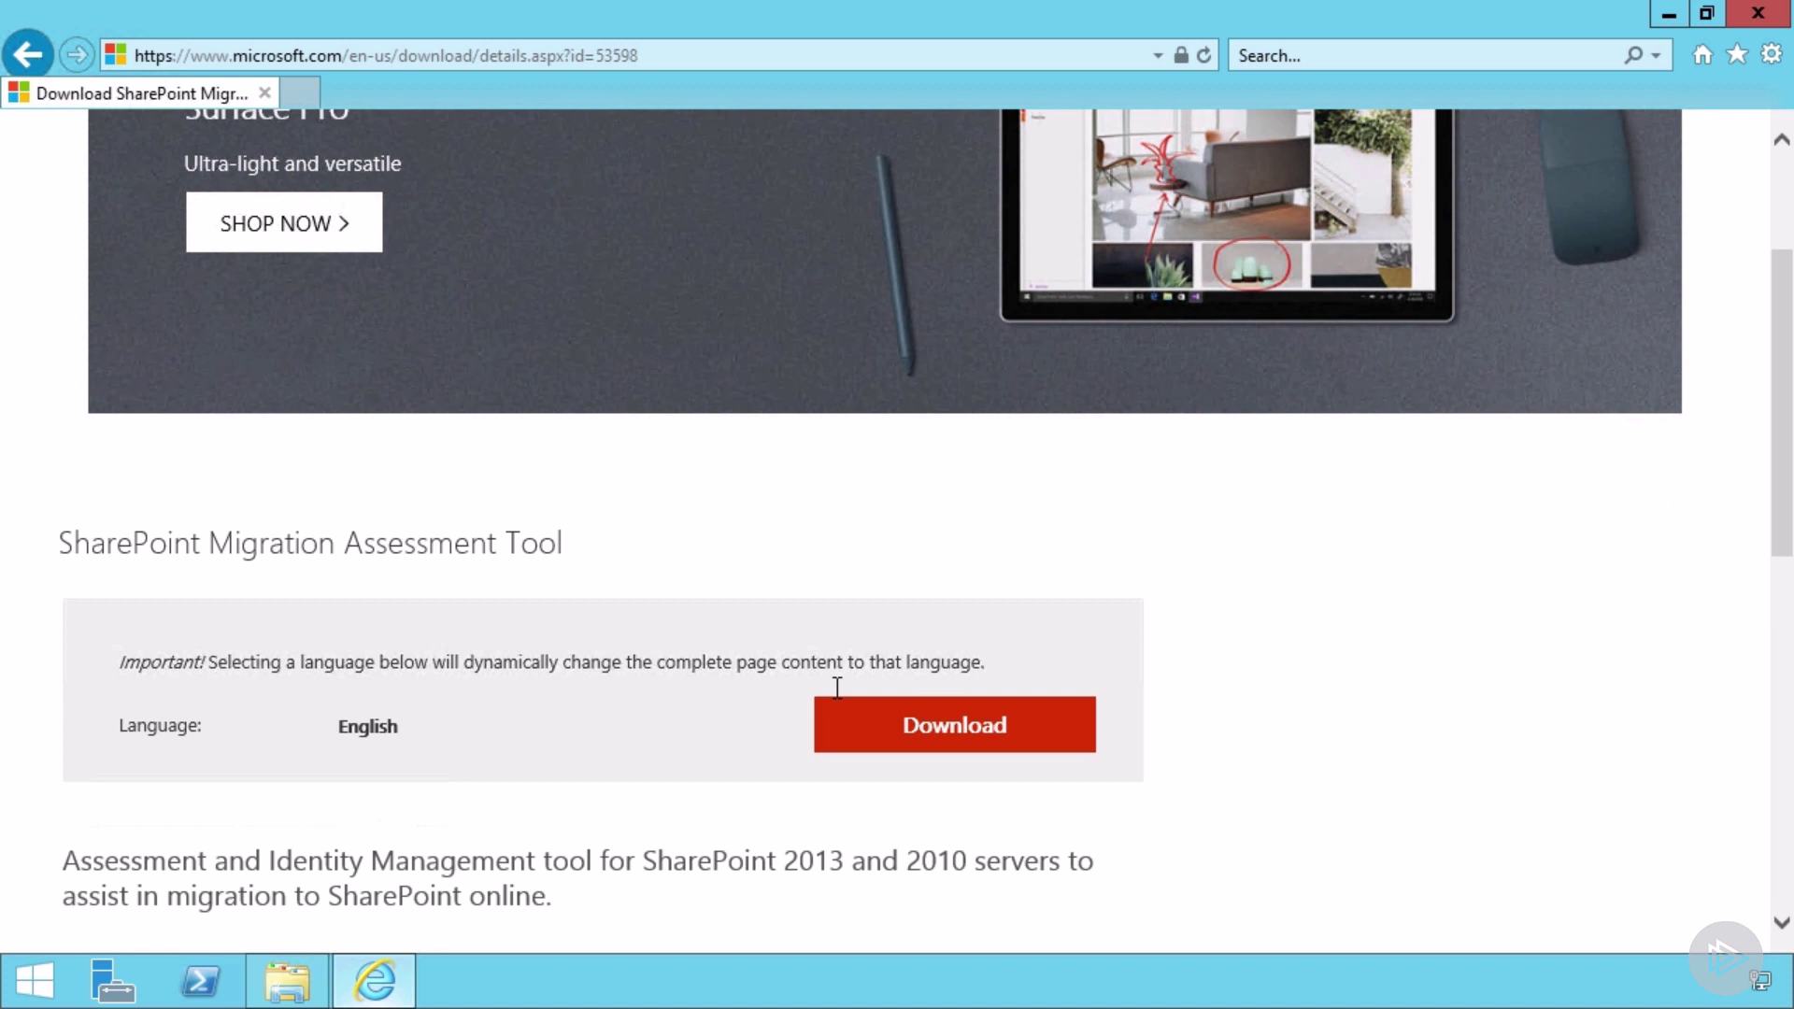
left_click(926, 738)
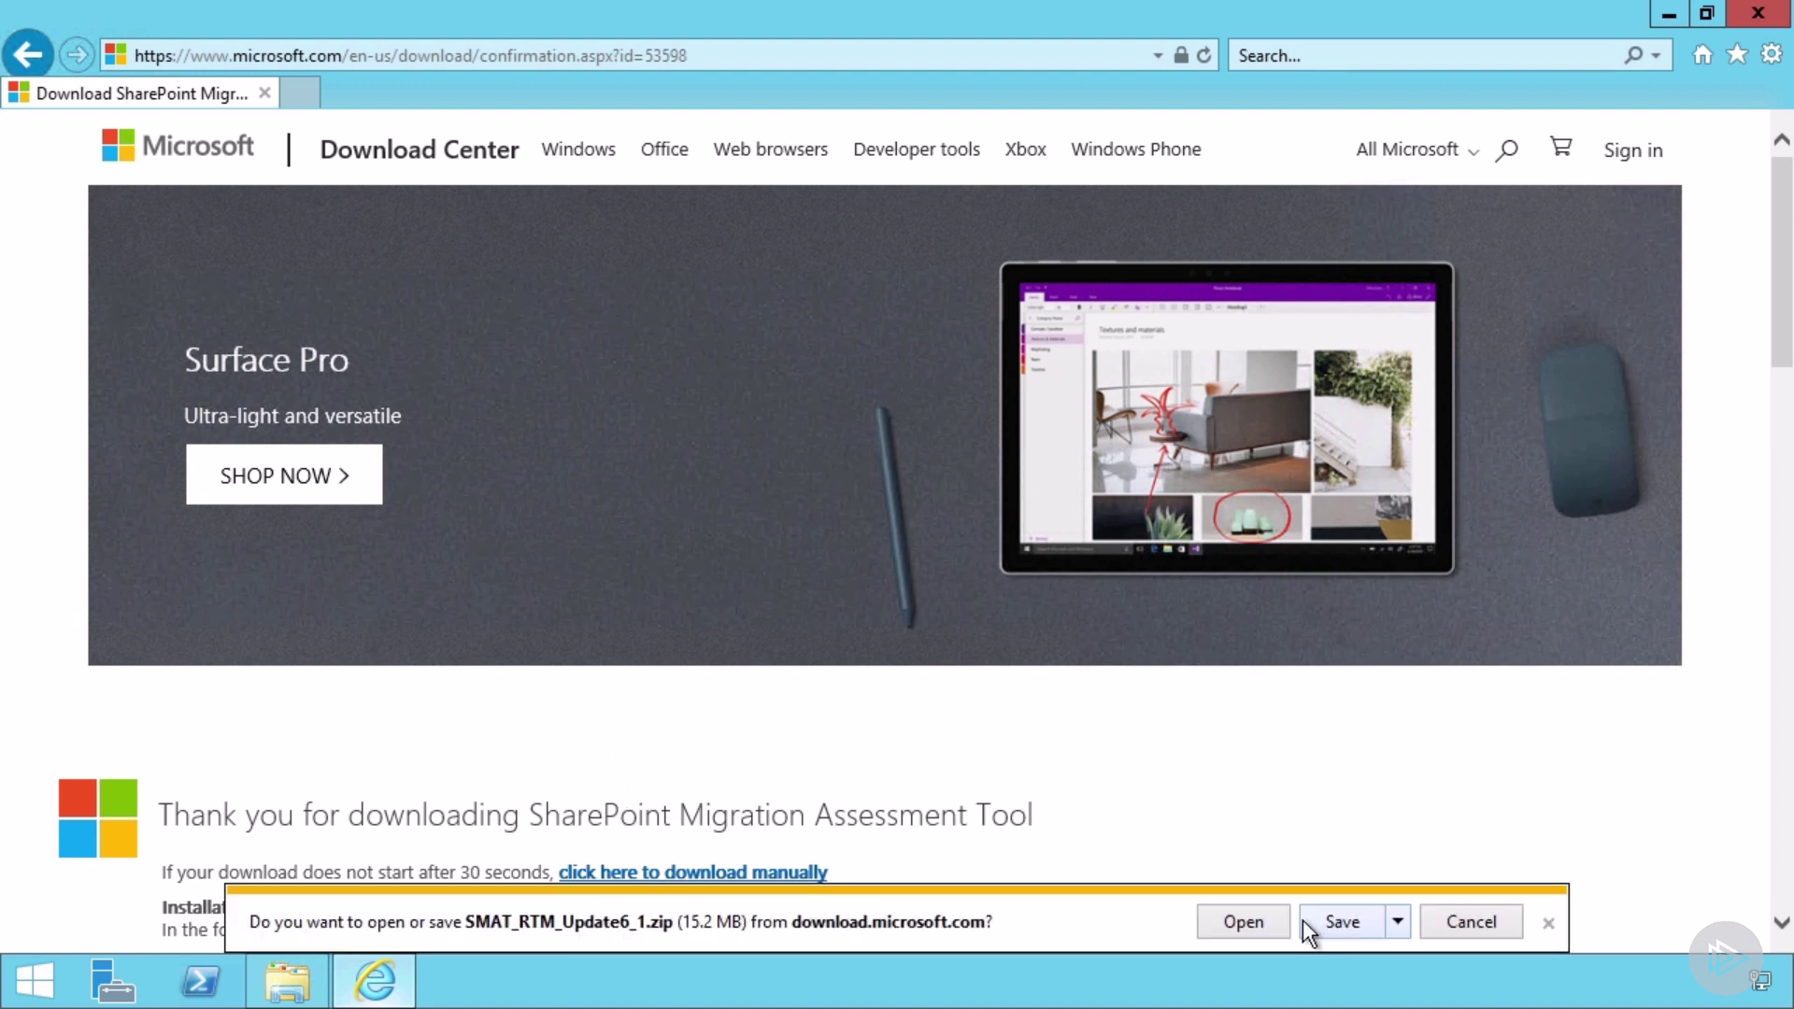
left_click(1336, 921)
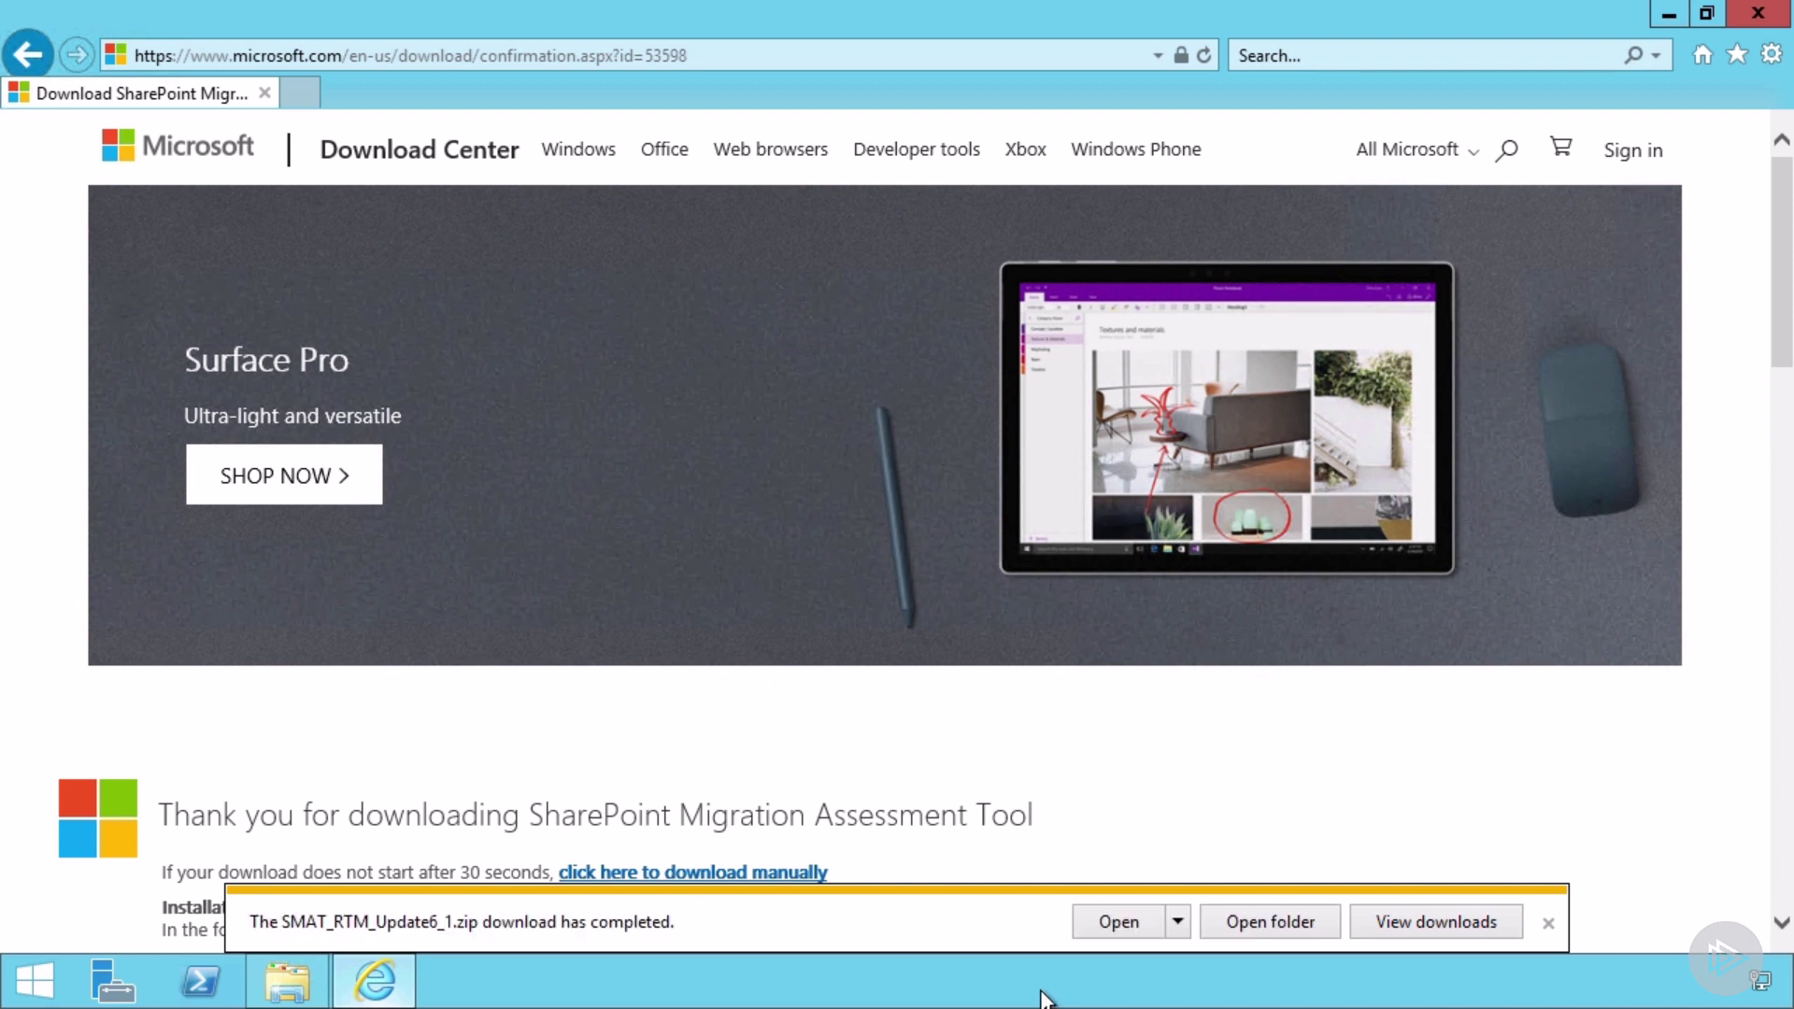
left_click(1238, 917)
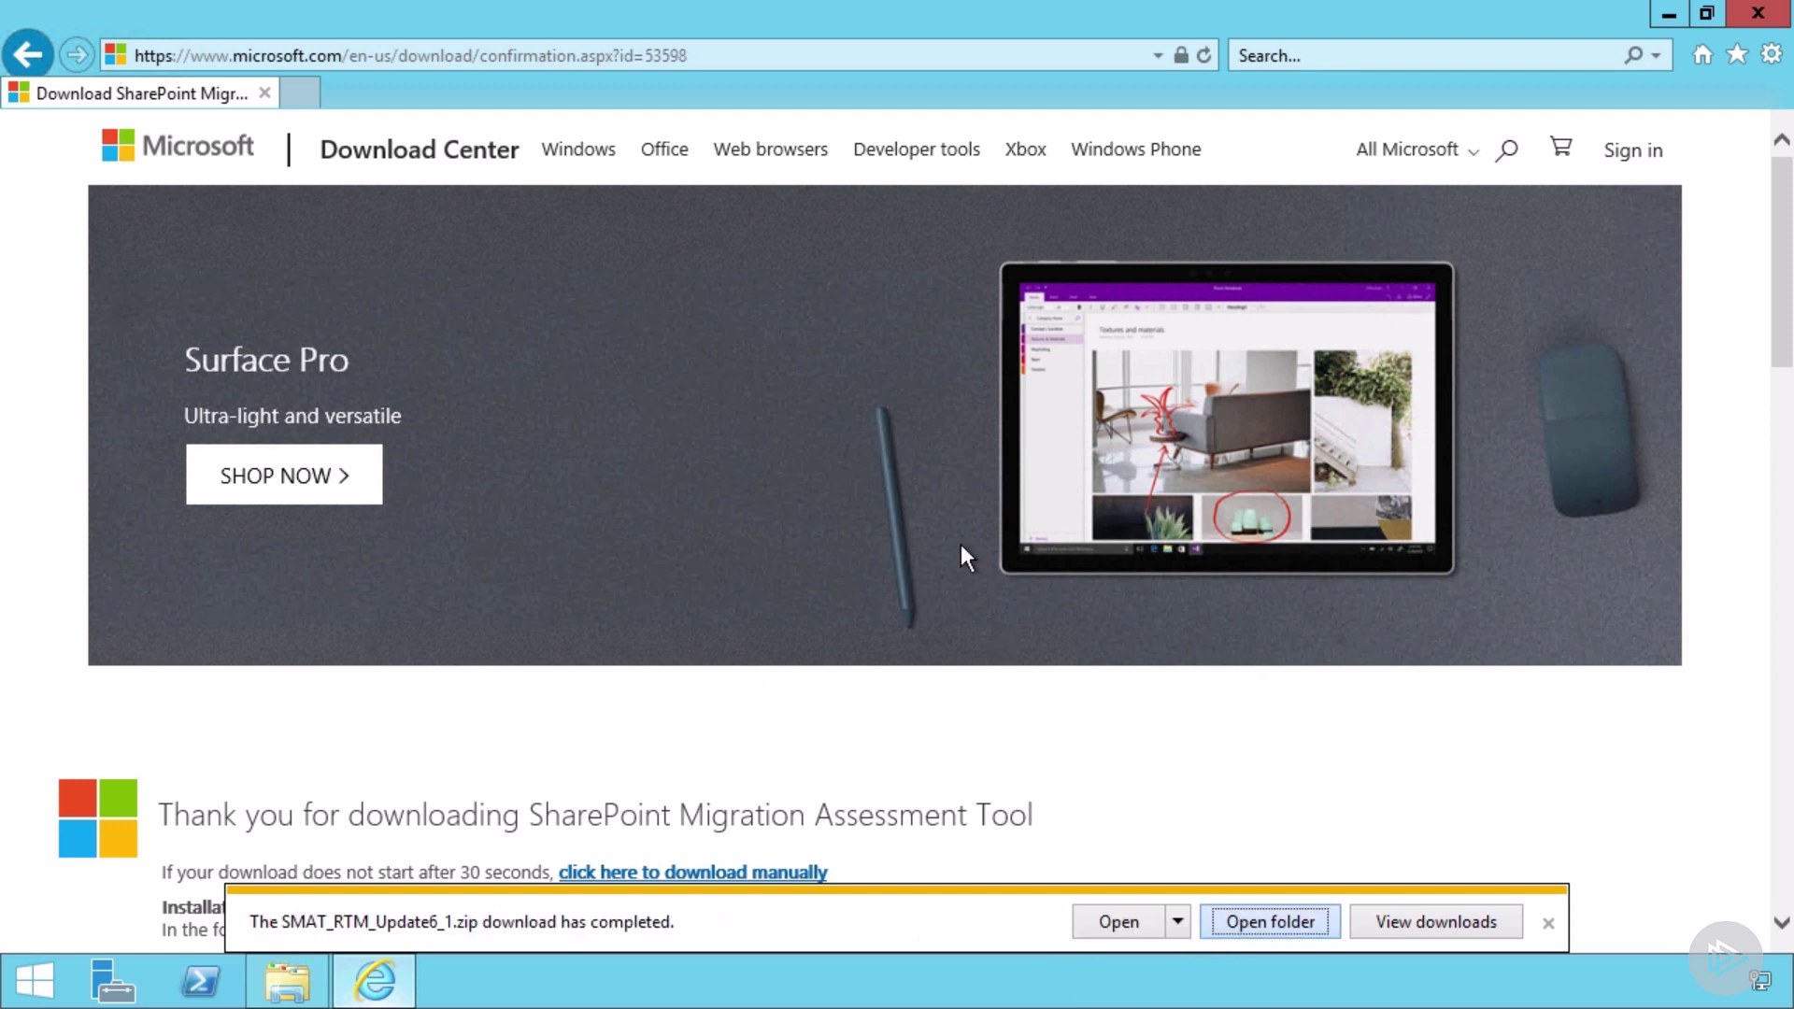
- Extract all of SMAT_RTM_Update6_1.zip and open the inner SMAT_RTM_Update6_1 folder
right_click(323, 177)
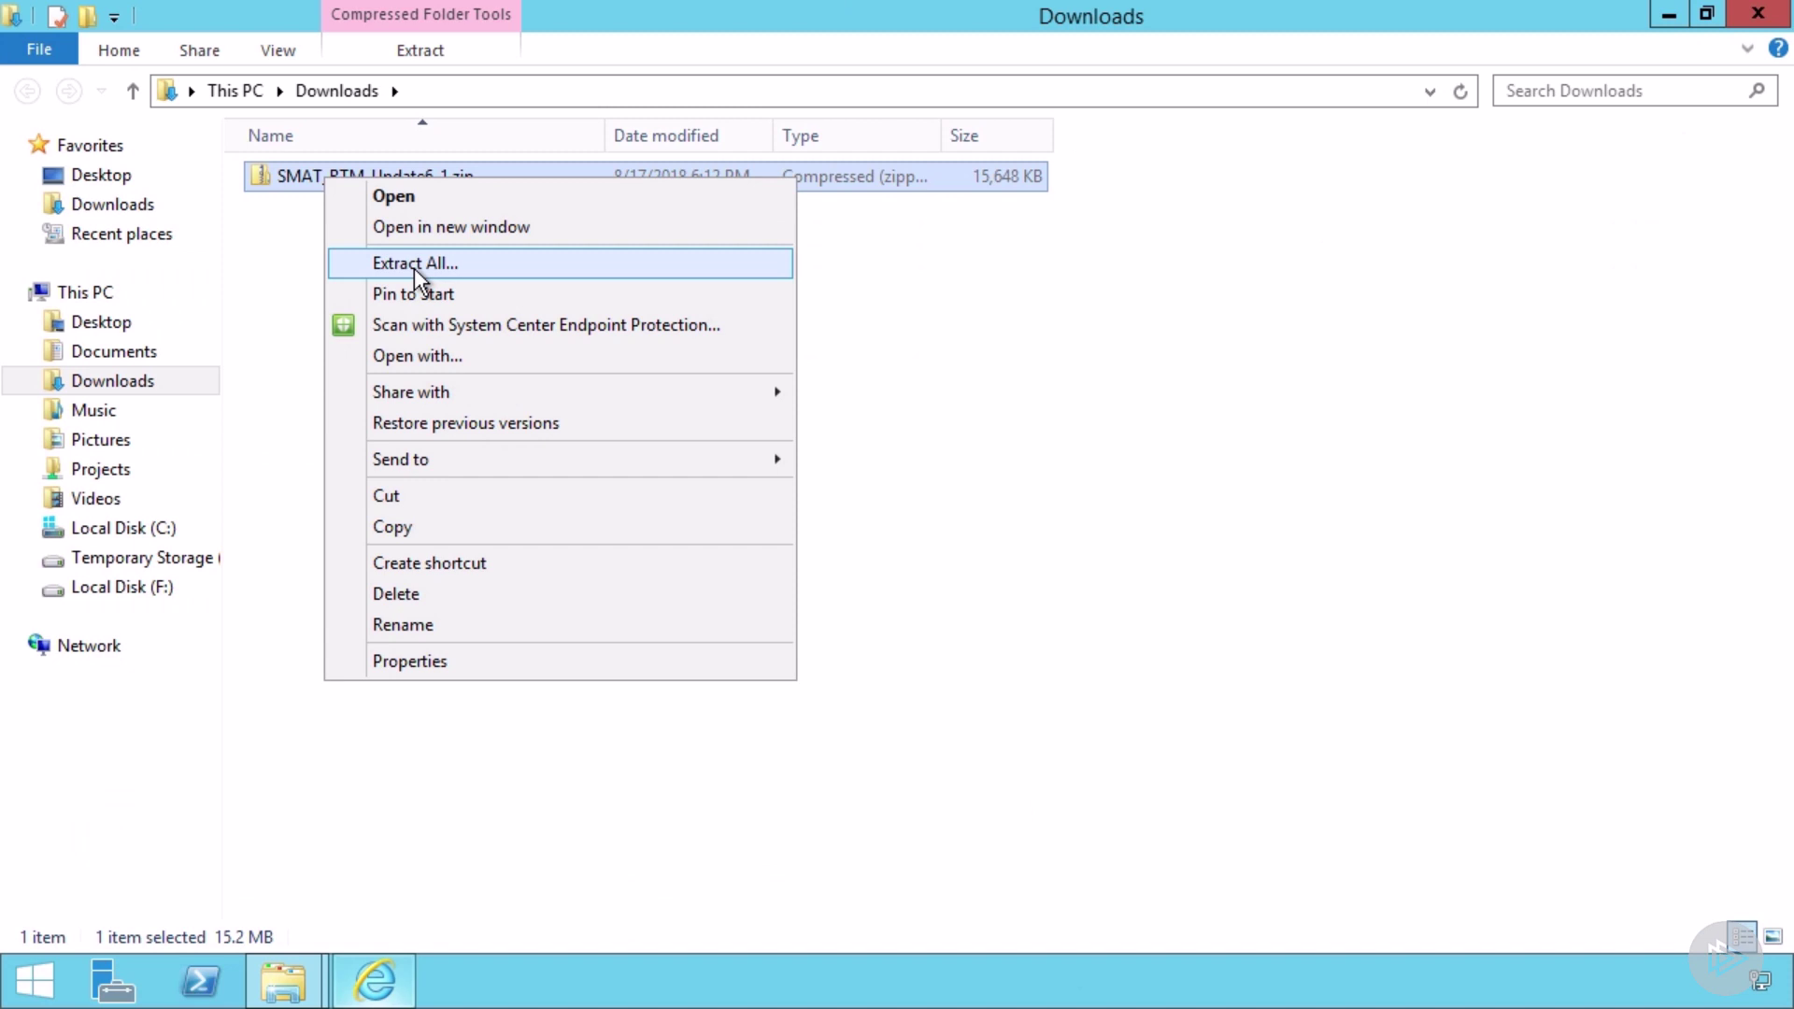
left_click(413, 265)
left_click(1149, 759)
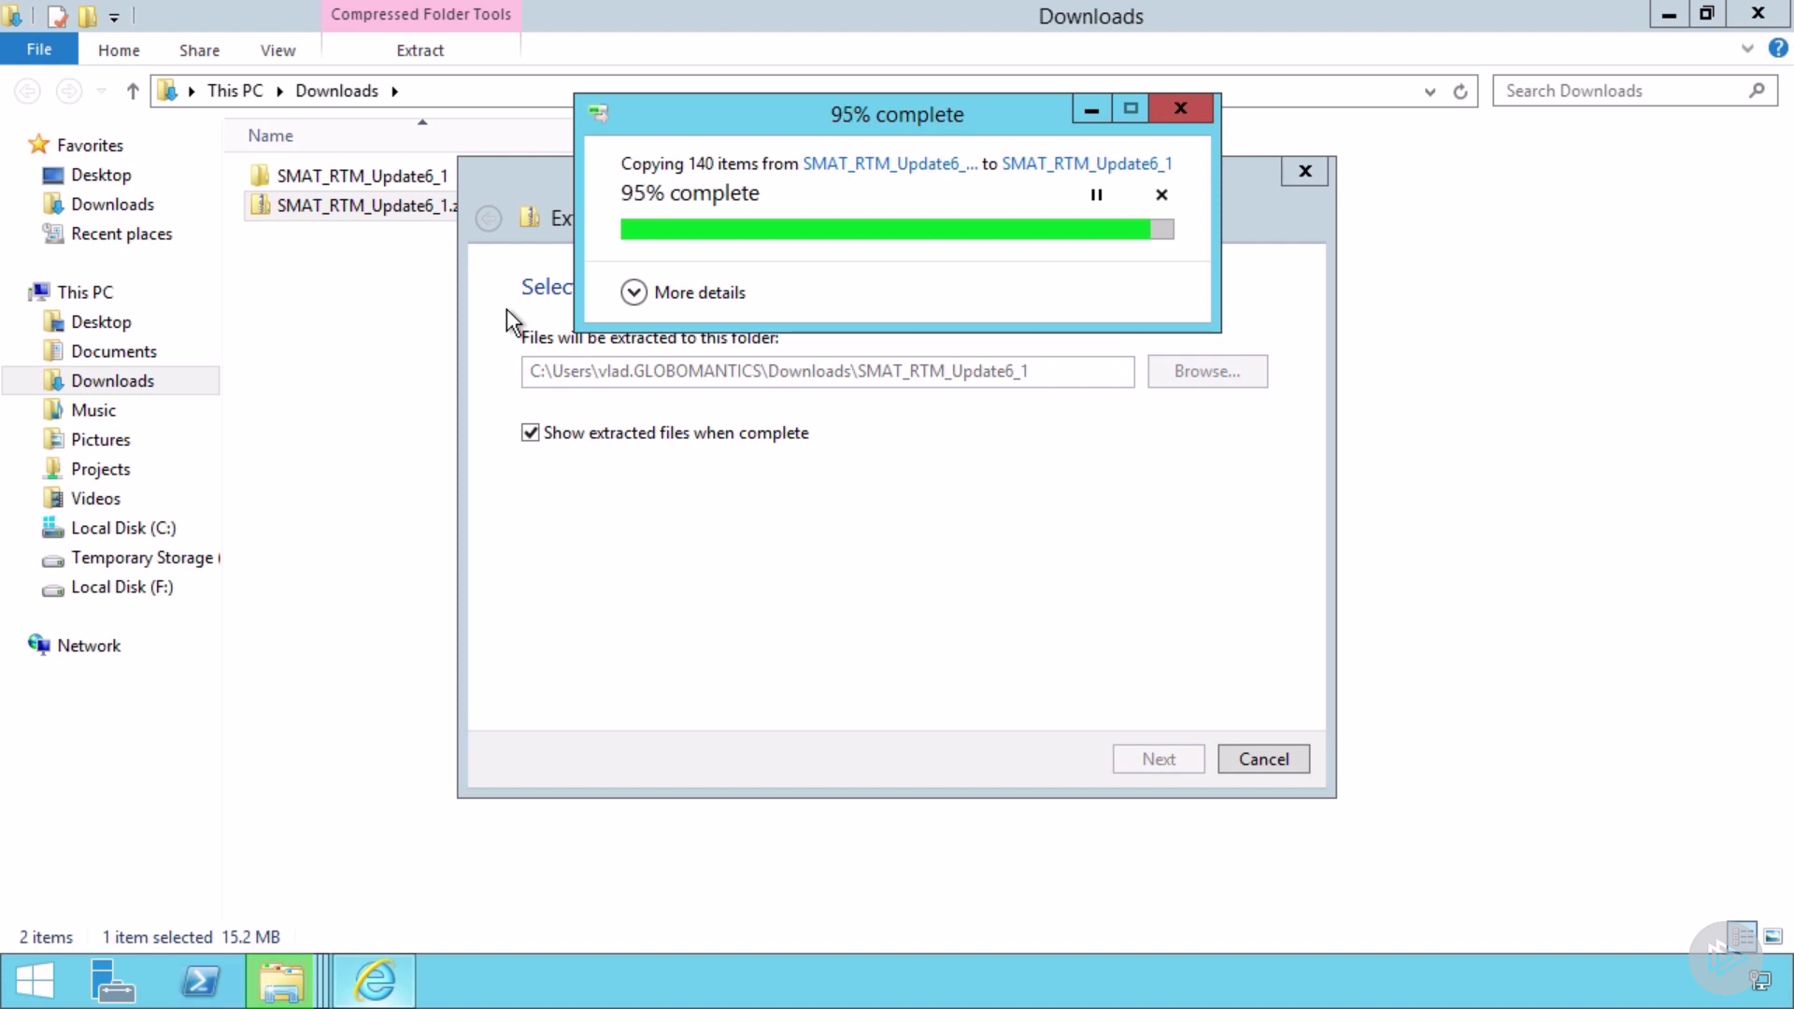
double_click(345, 179)
scroll(456, 346, "down", 14)
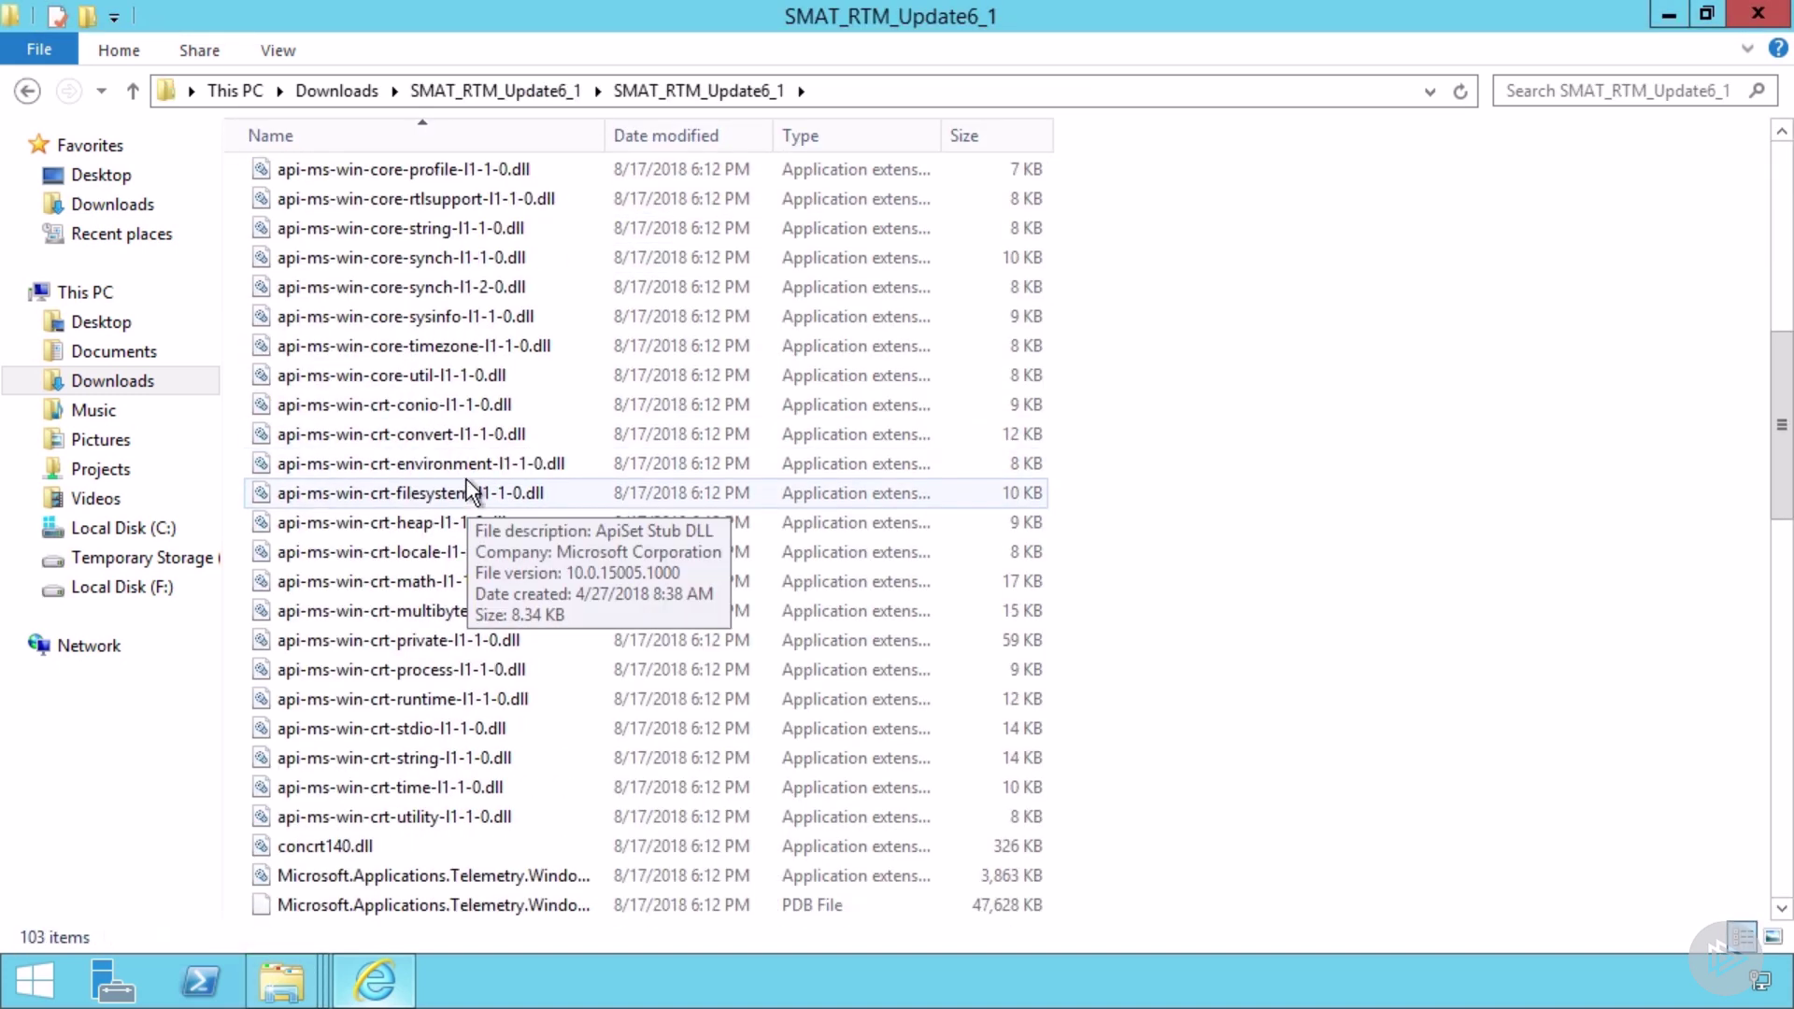
scroll(481, 495, "down", 7)
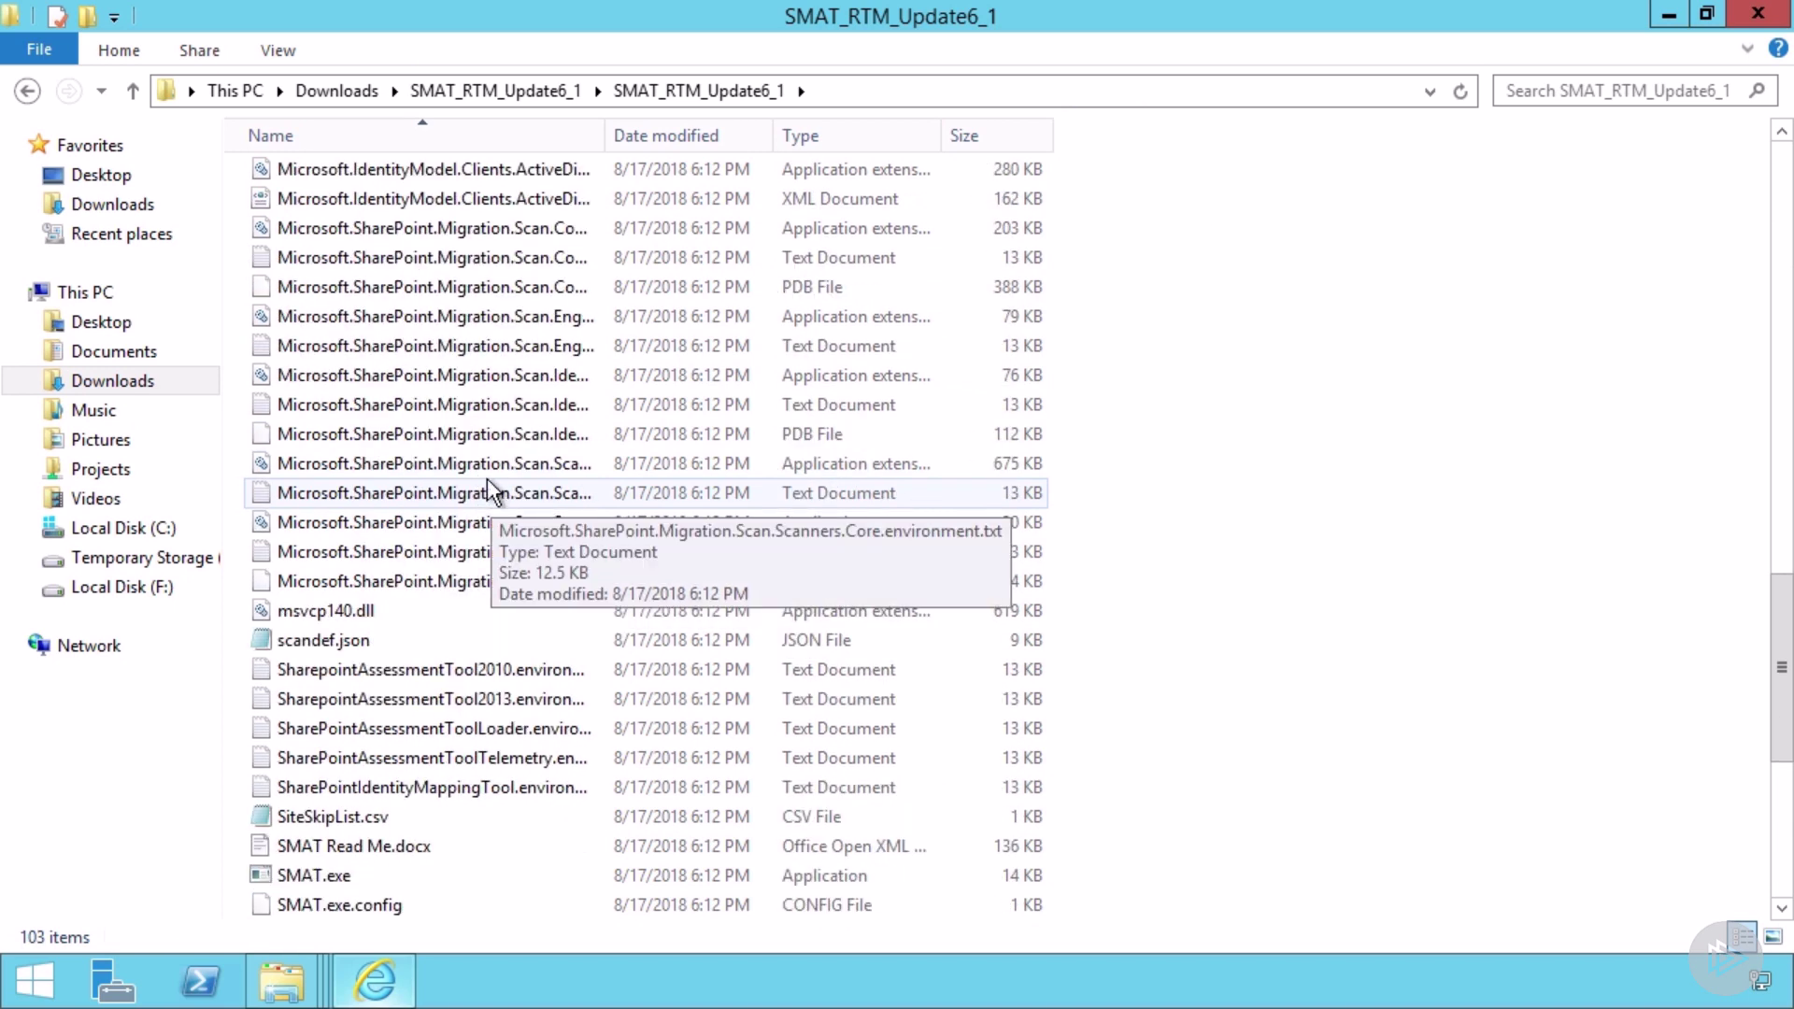
scroll(590, 501, "down", 3)
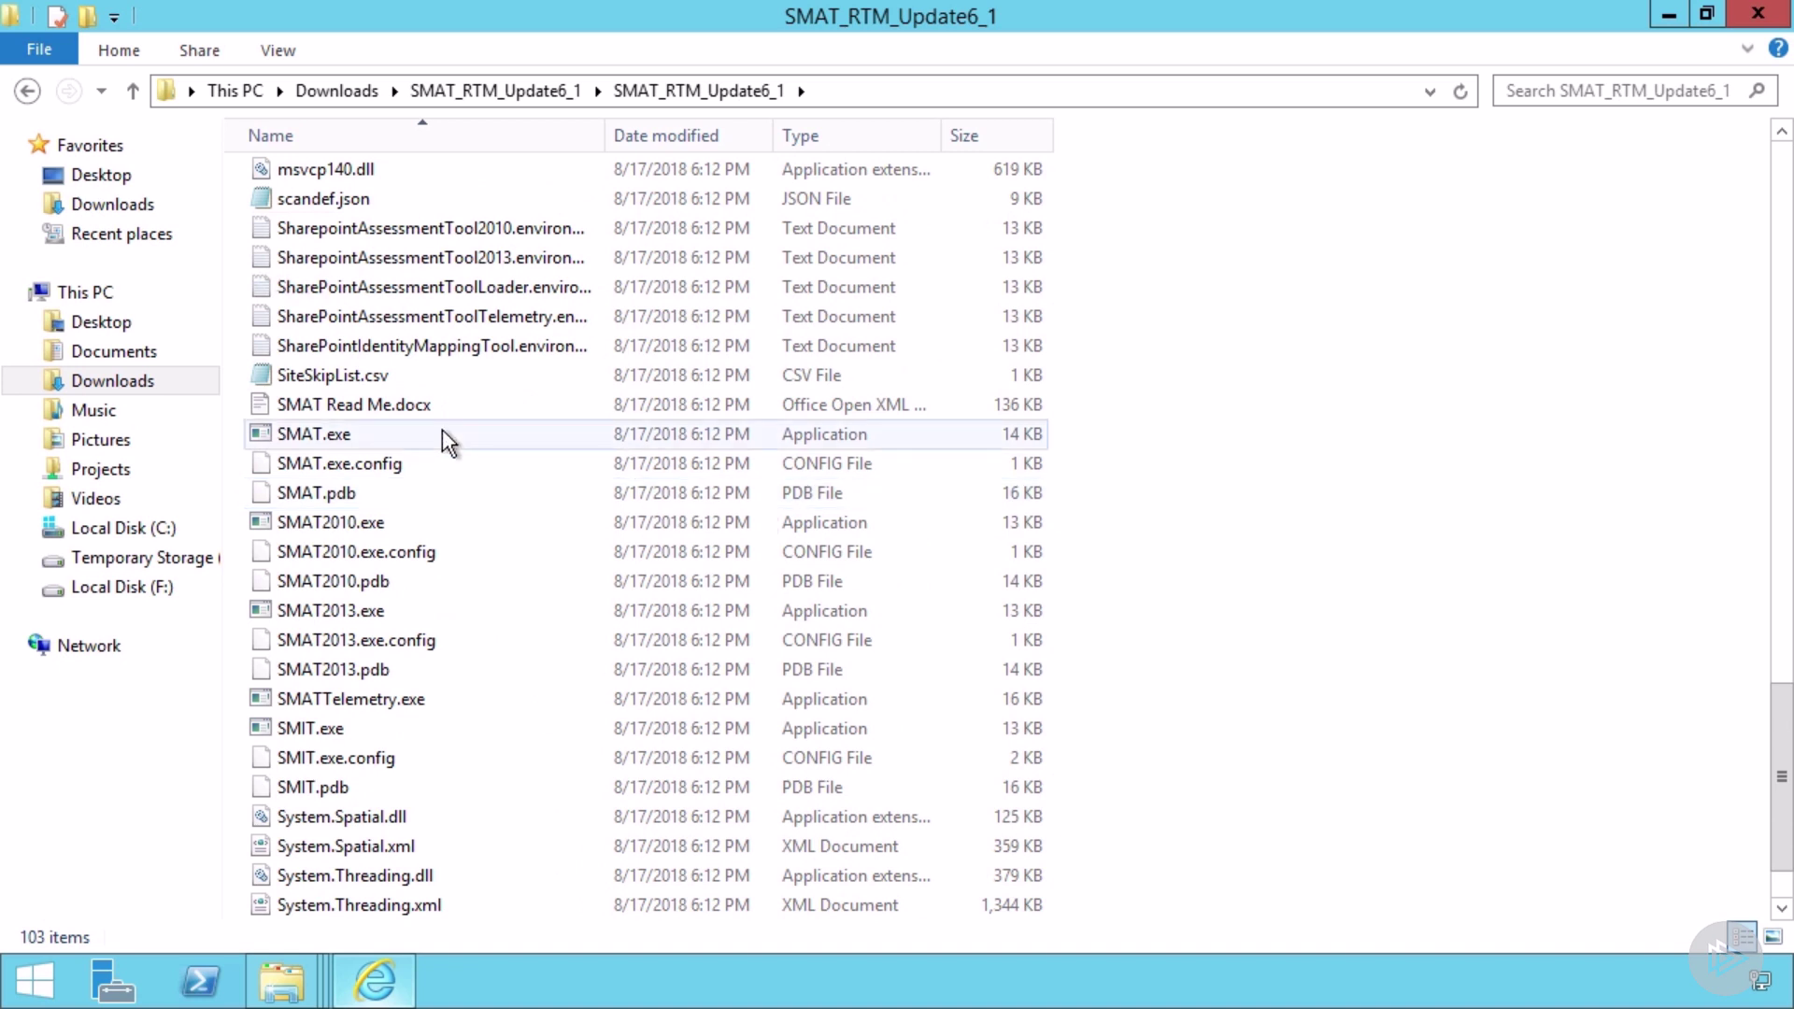
left_click(356, 435)
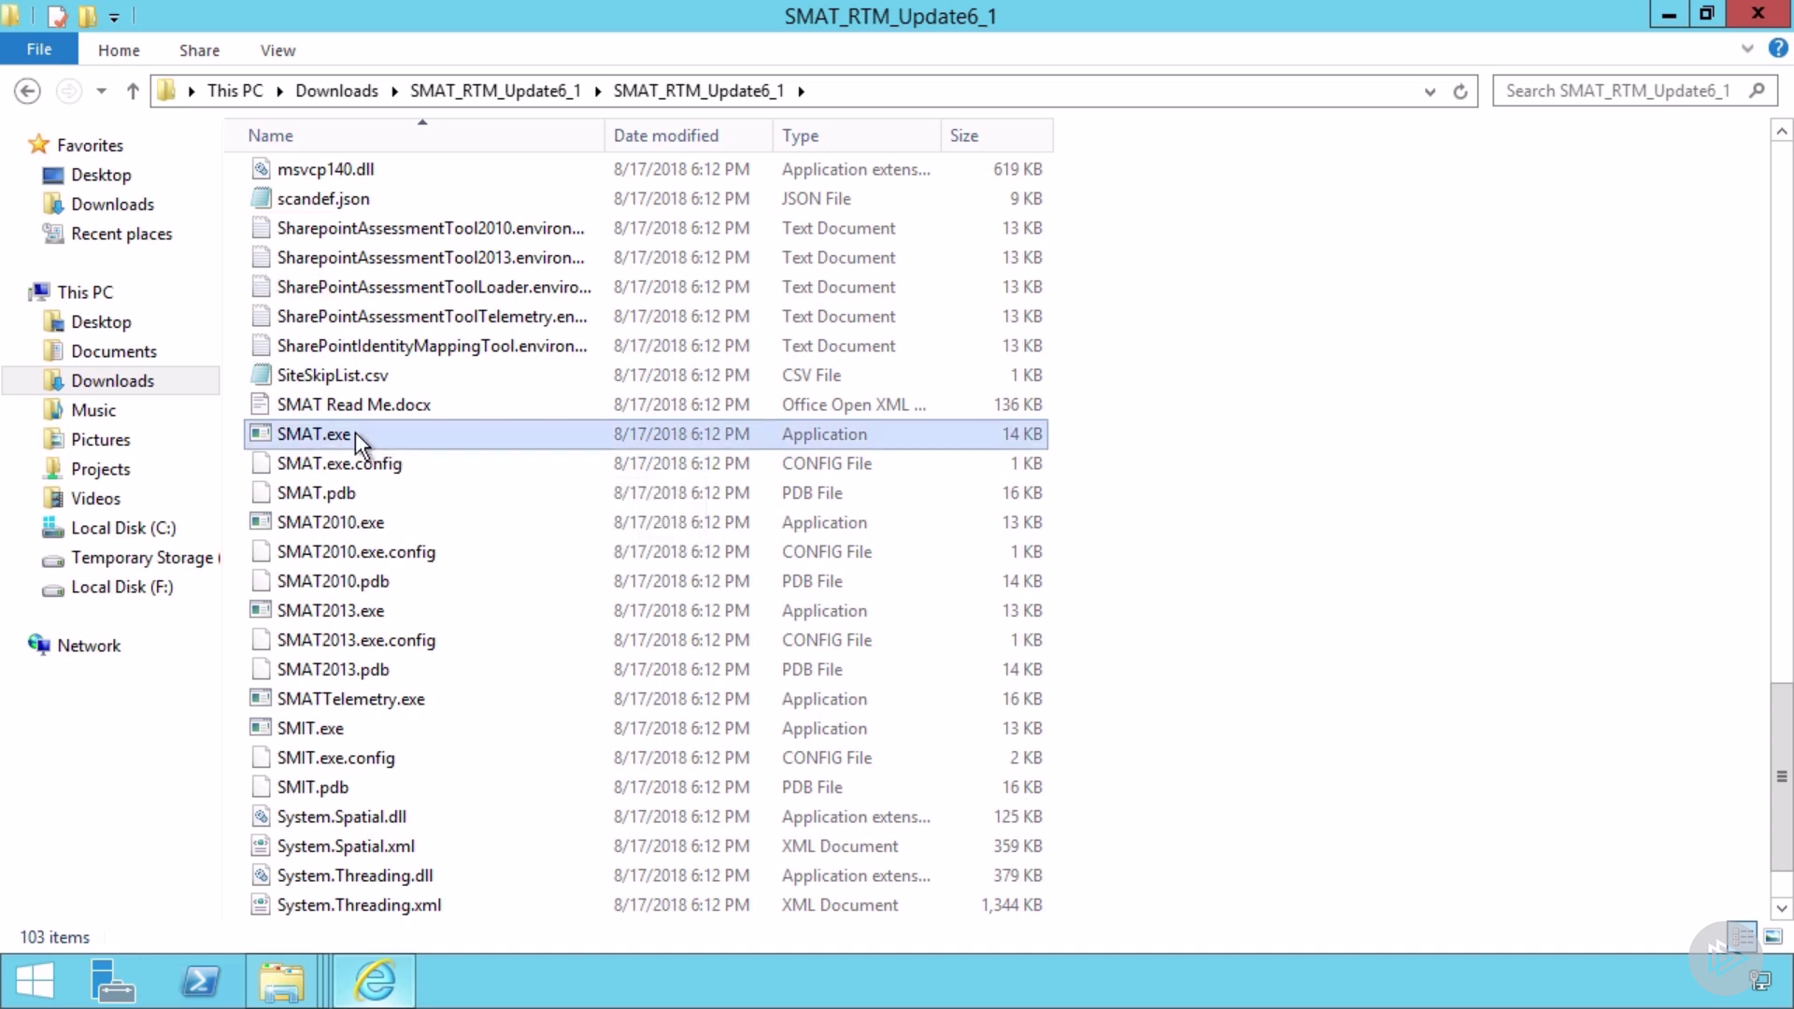
left_click(333, 523)
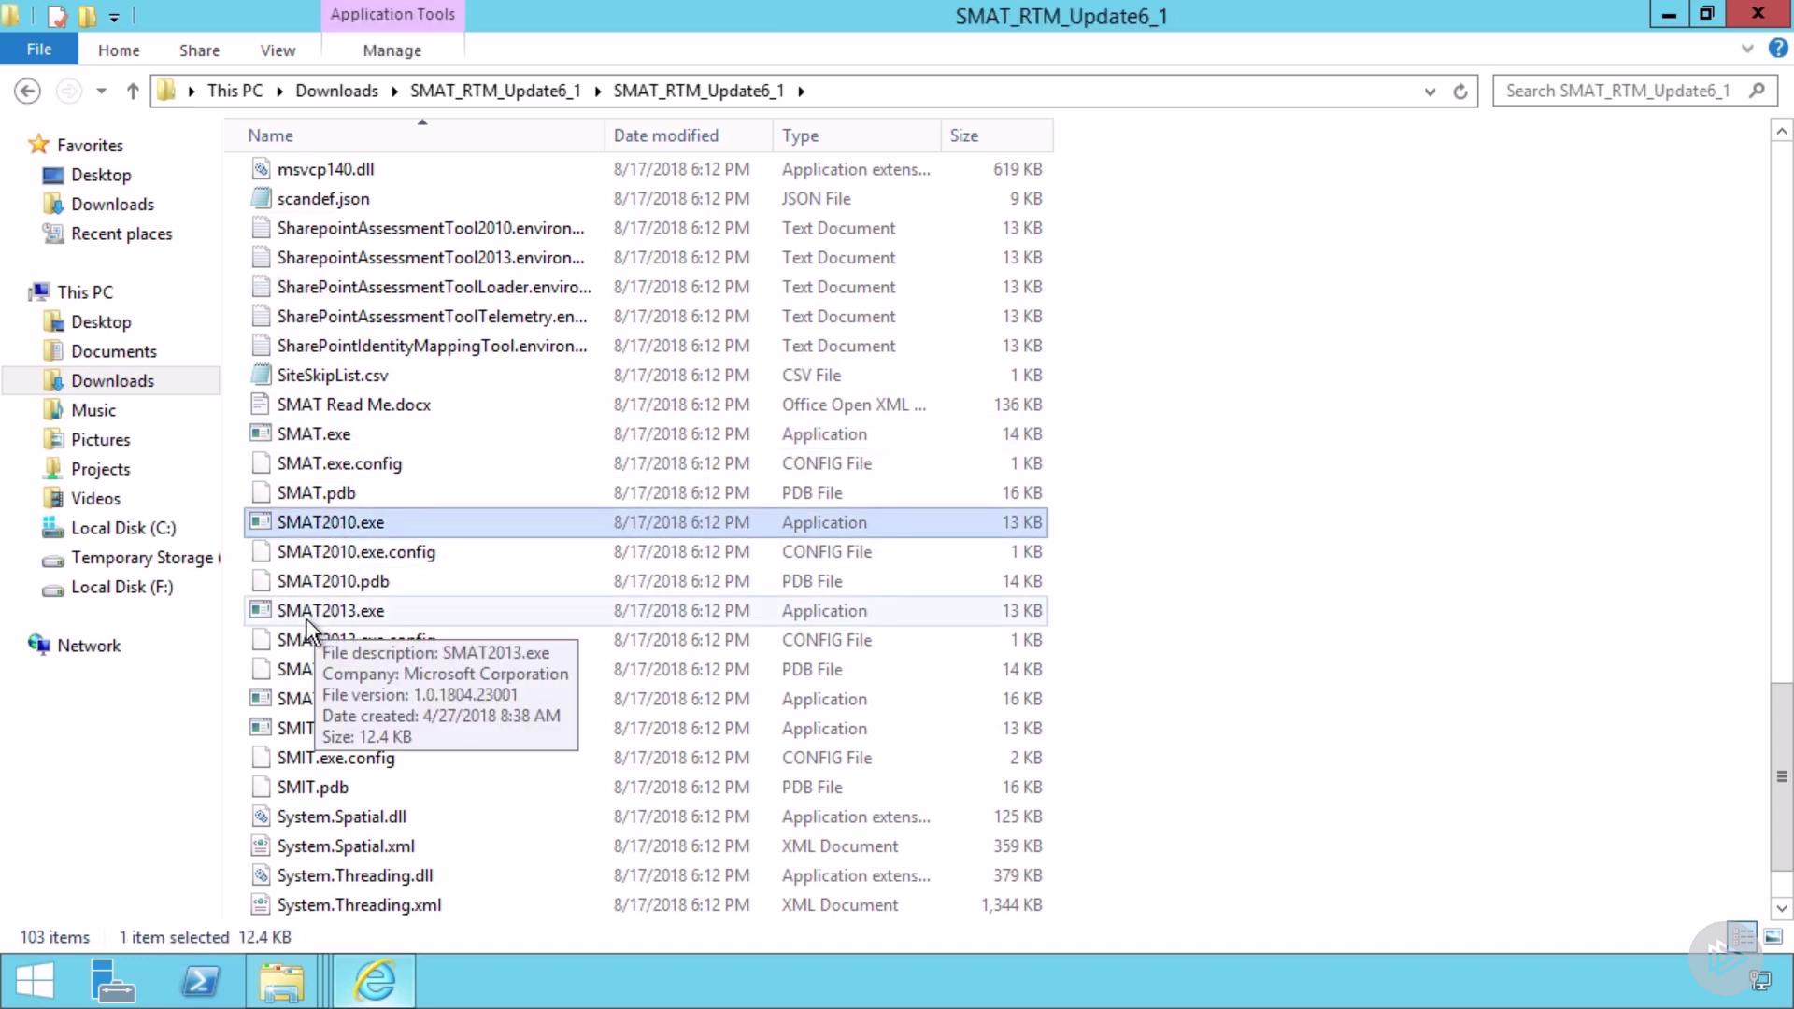
left_click(310, 612)
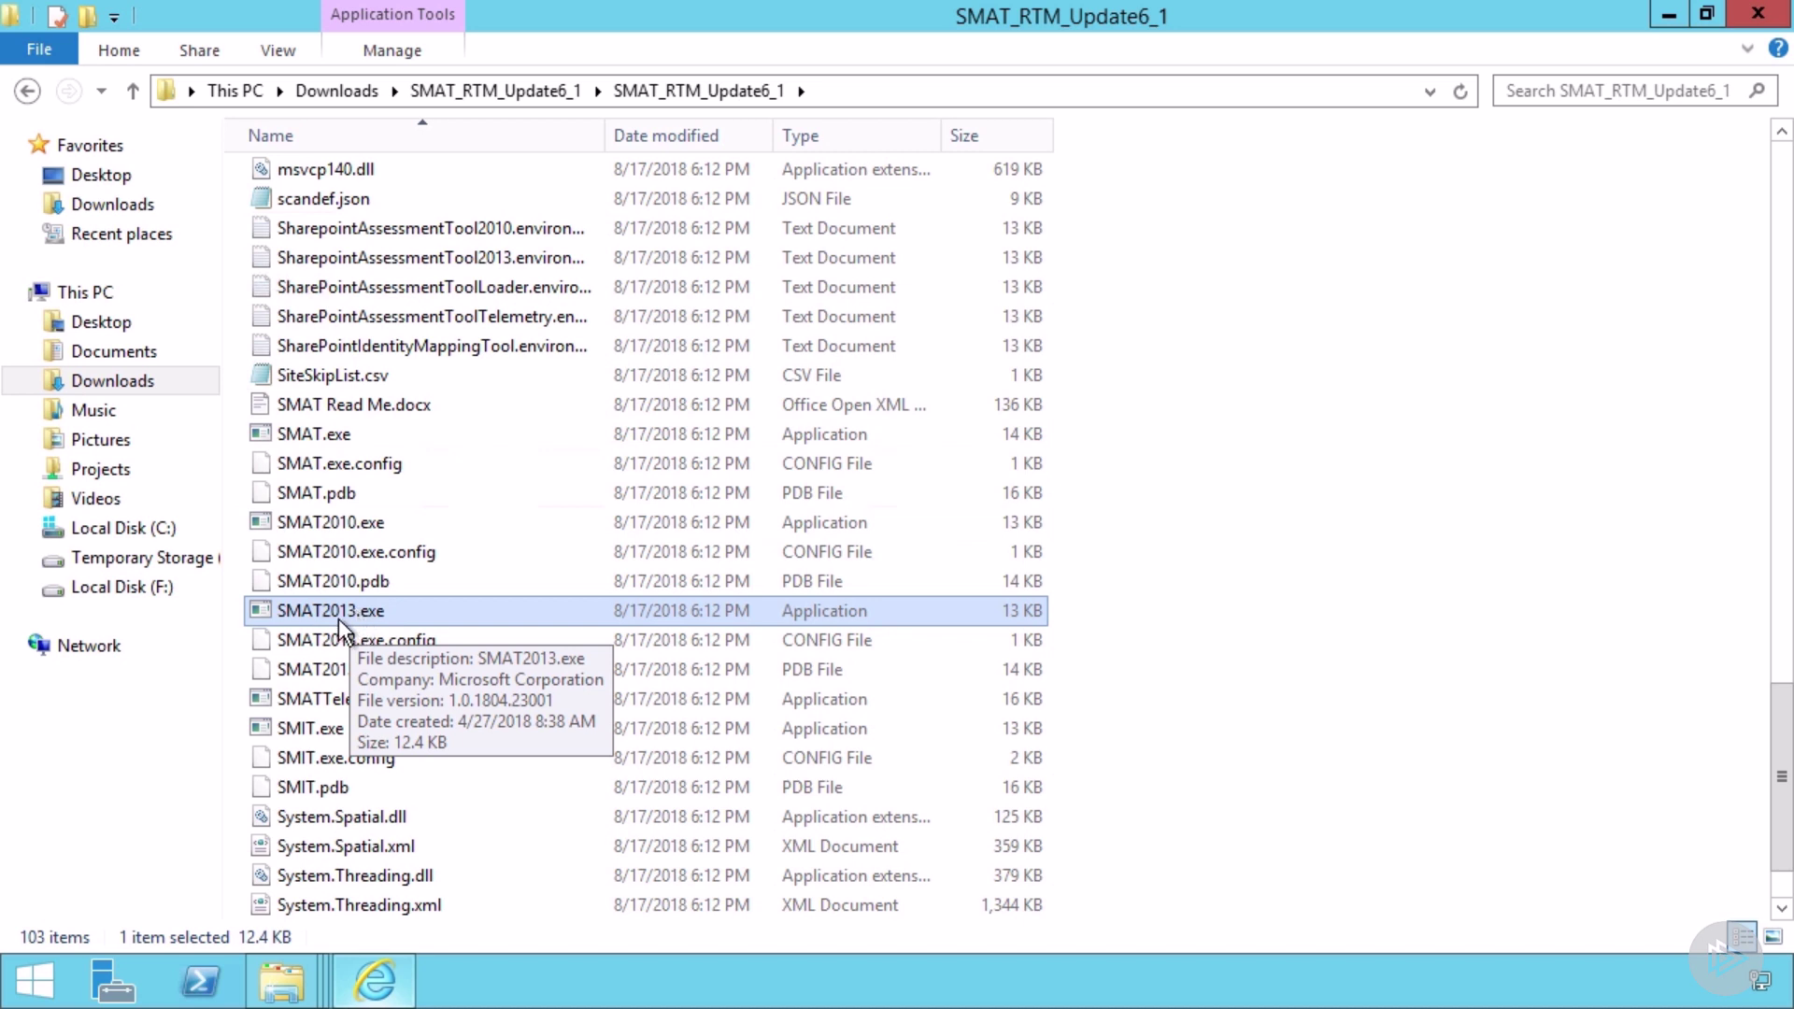
left_click(360, 527)
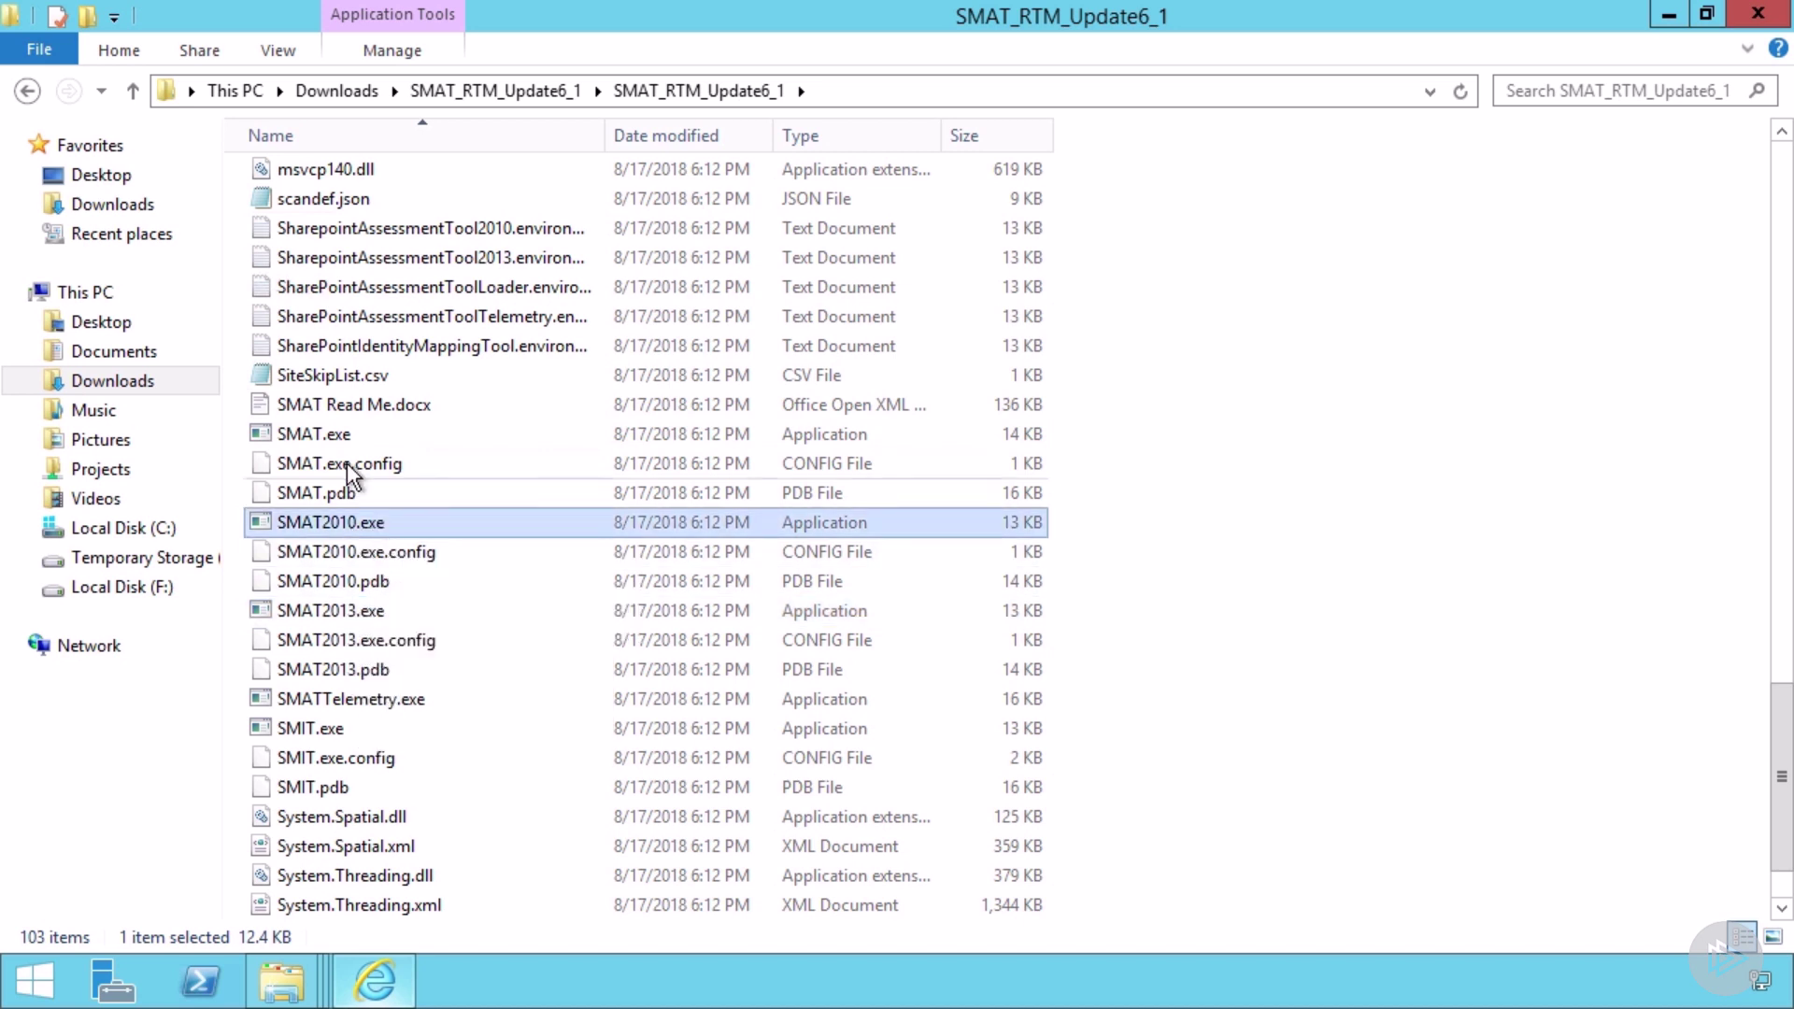
left_click(345, 439)
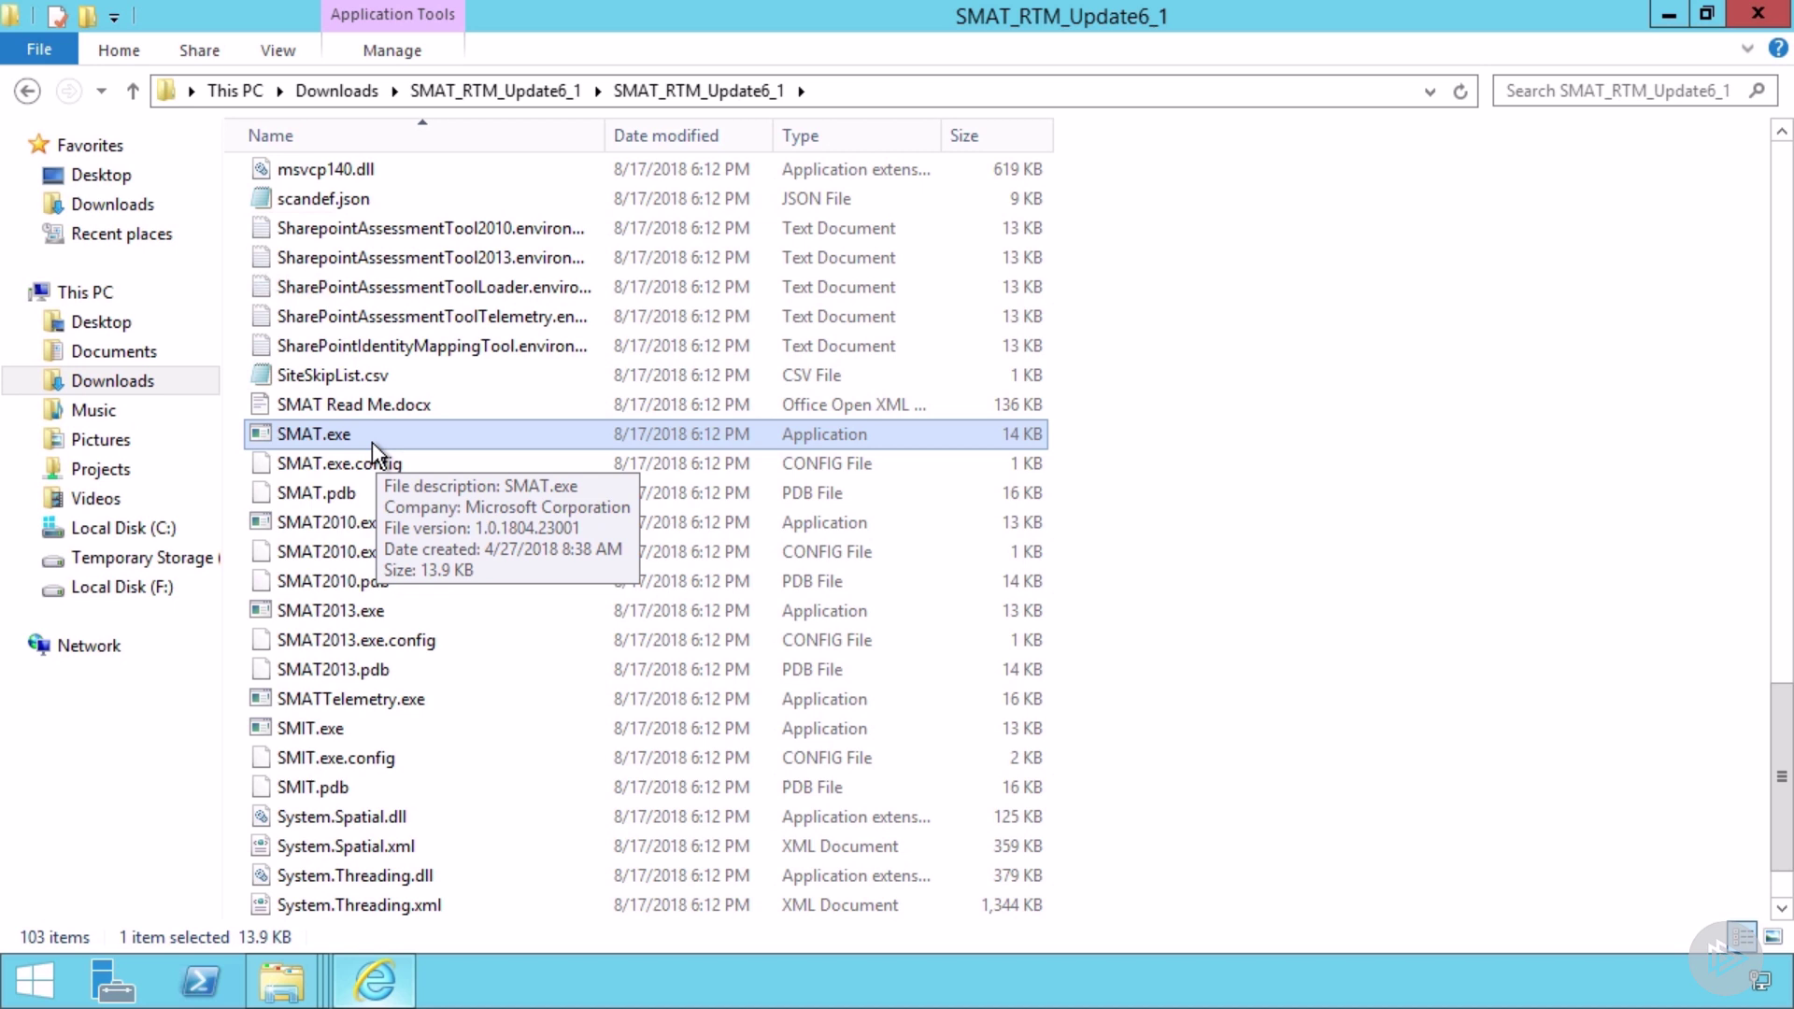
left_click(400, 611)
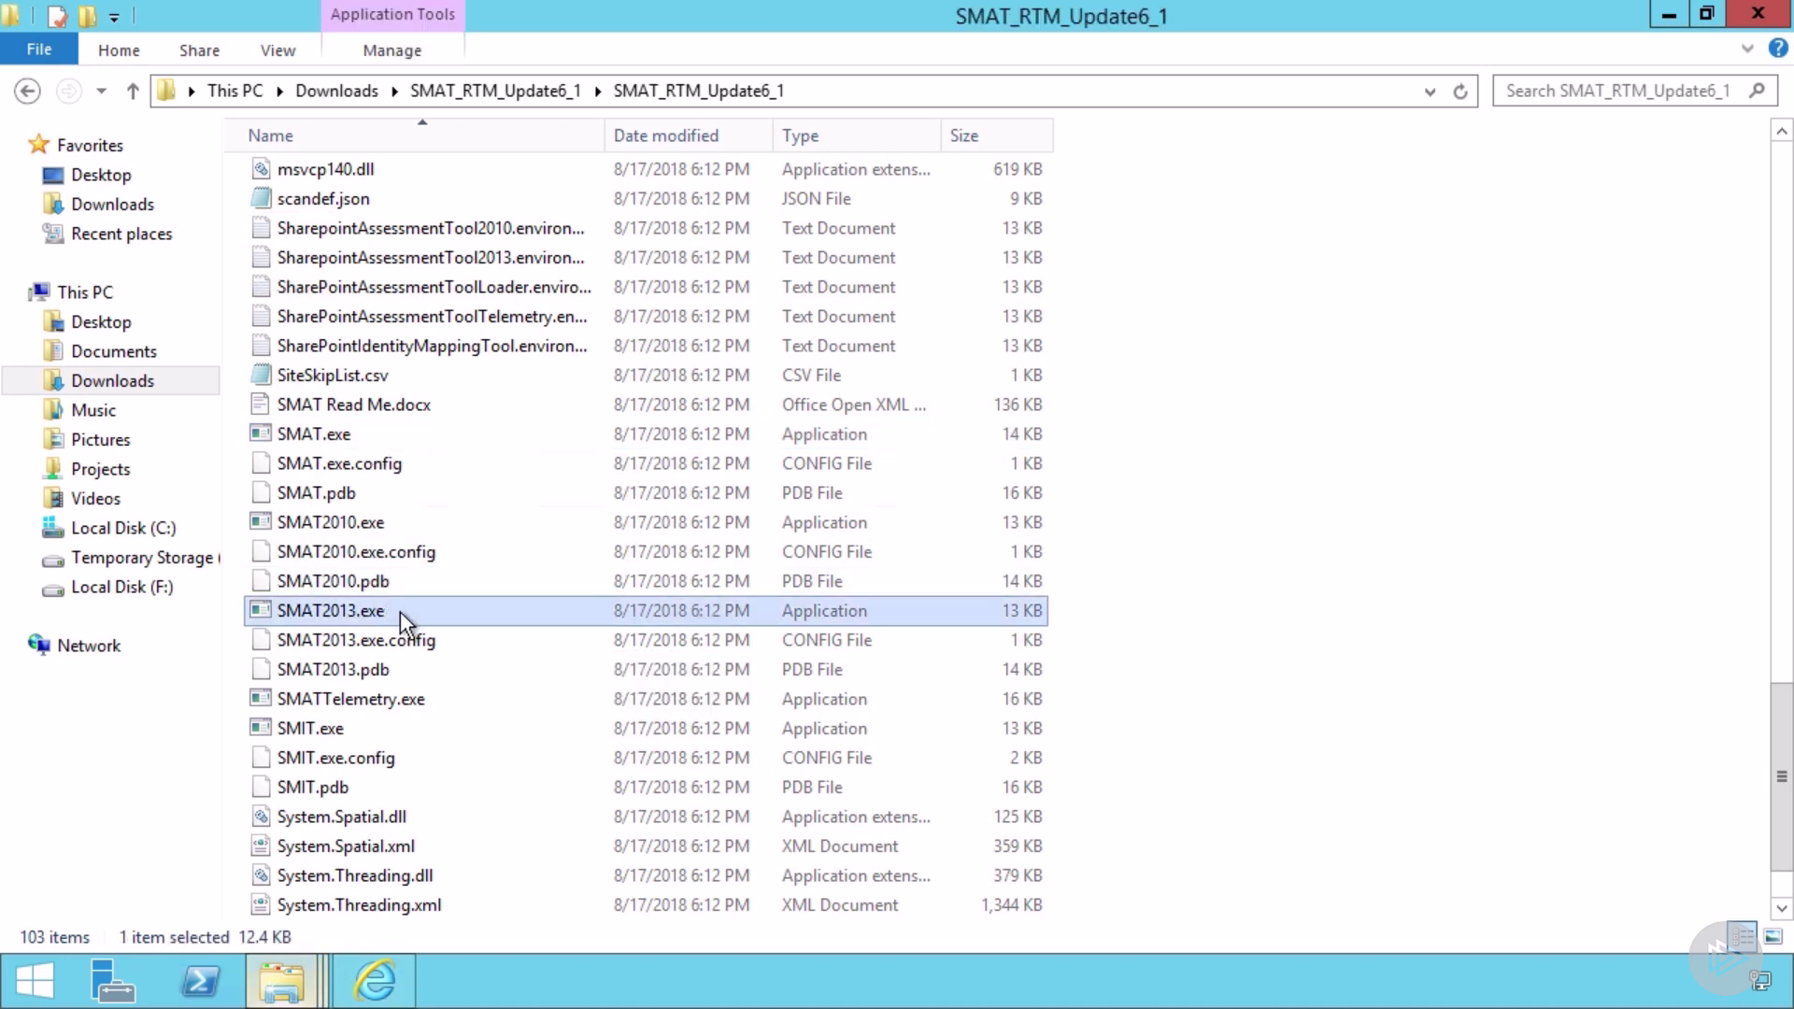
- Run SMAT2013.exe as administrator, which fails with a 1024x728 minimum working area error
right_click(366, 612)
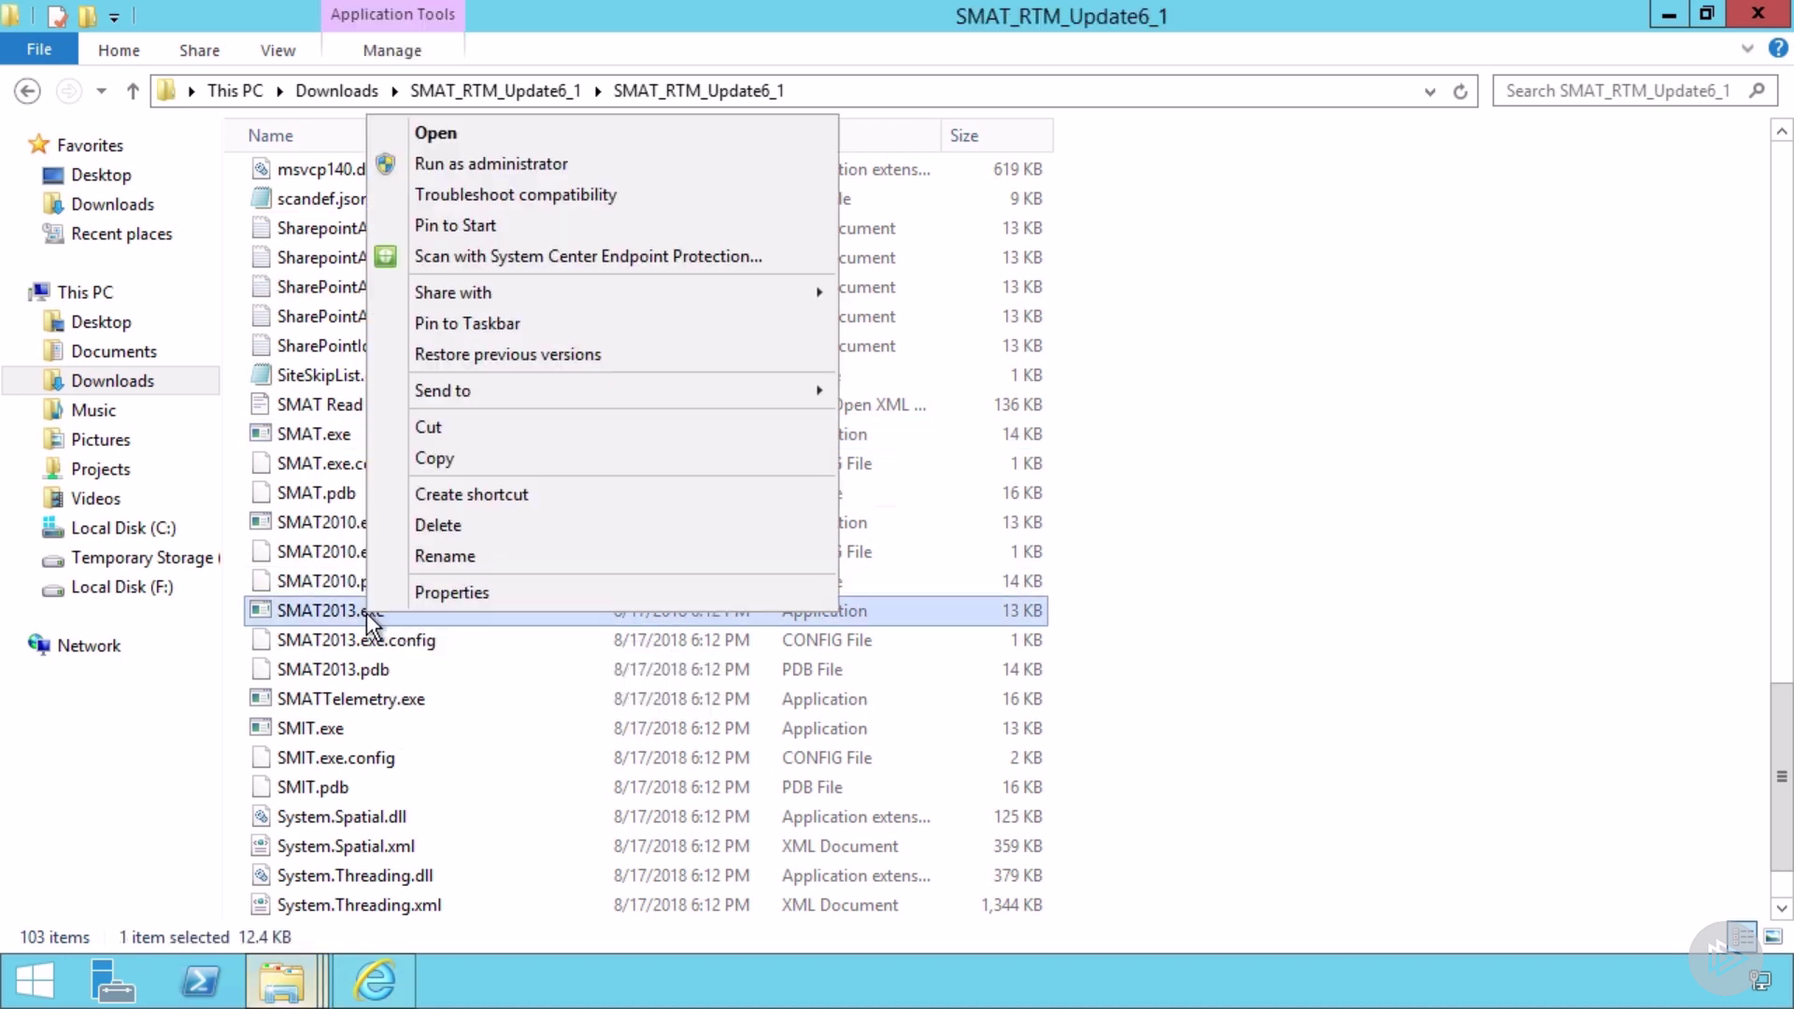
left_click(445, 170)
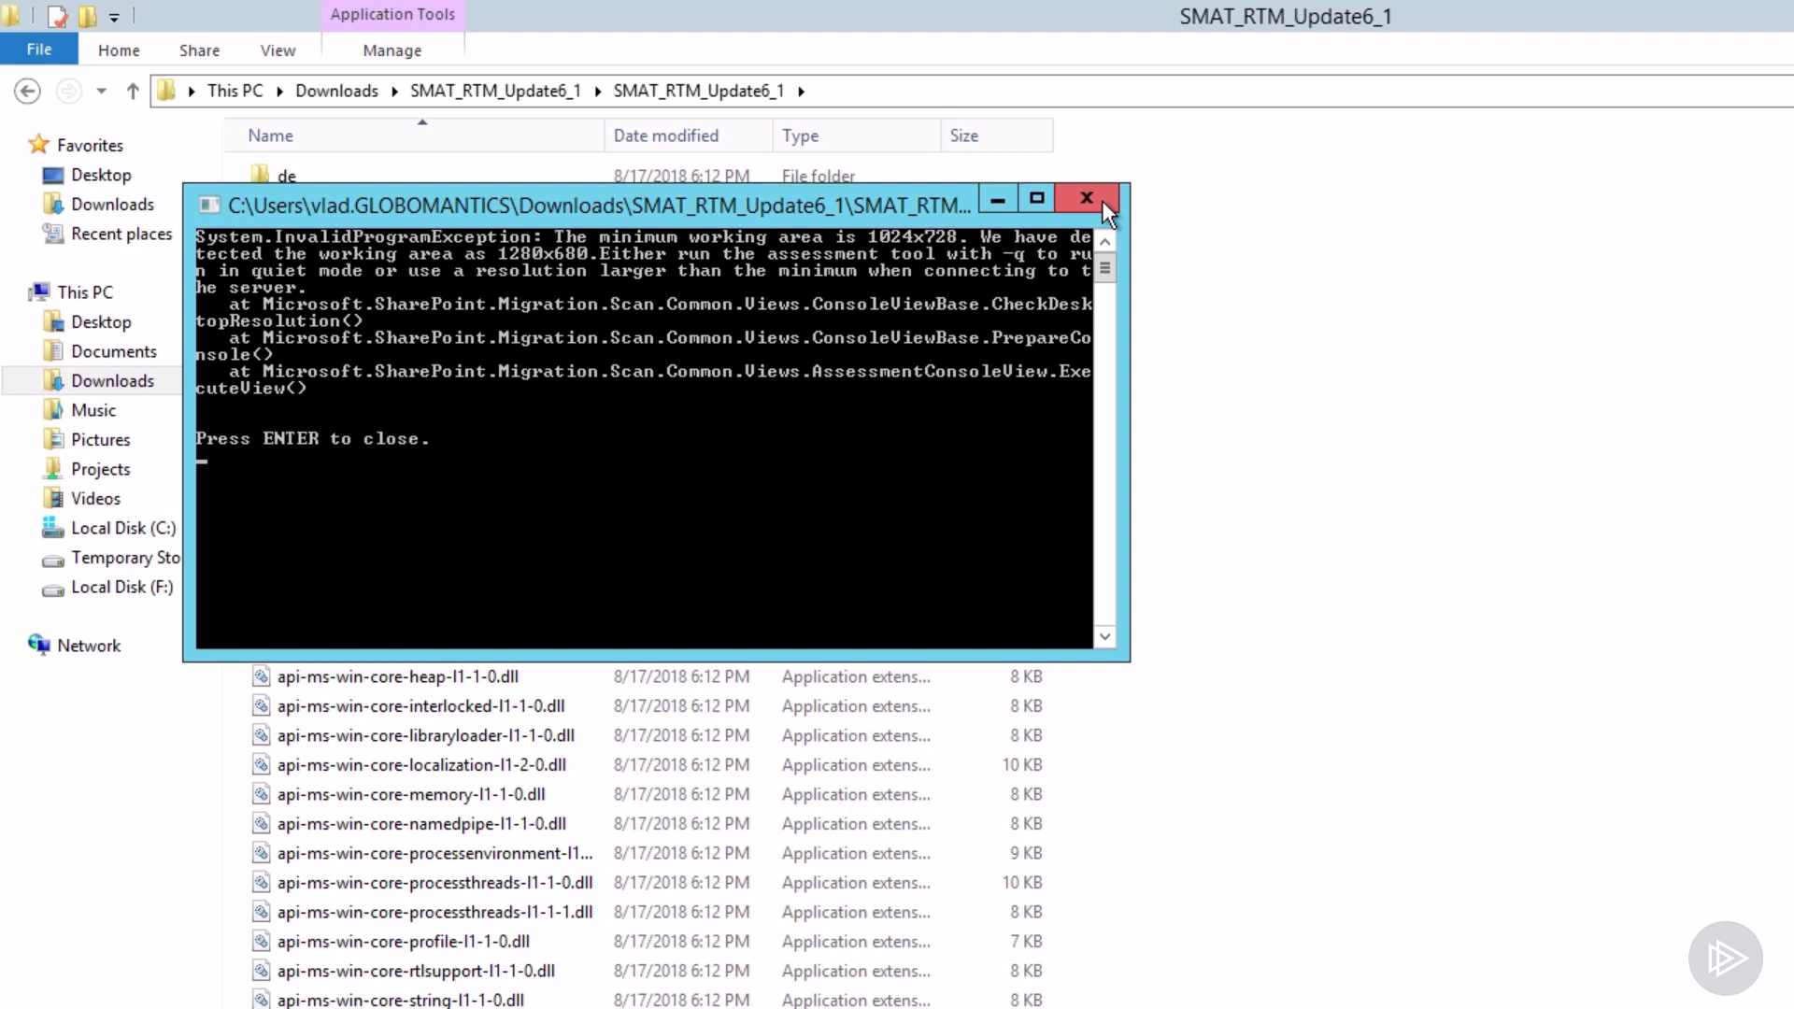
- Close the error console, rerun SMAT2013.exe as administrator and move its console window up-left
left_click(1085, 198)
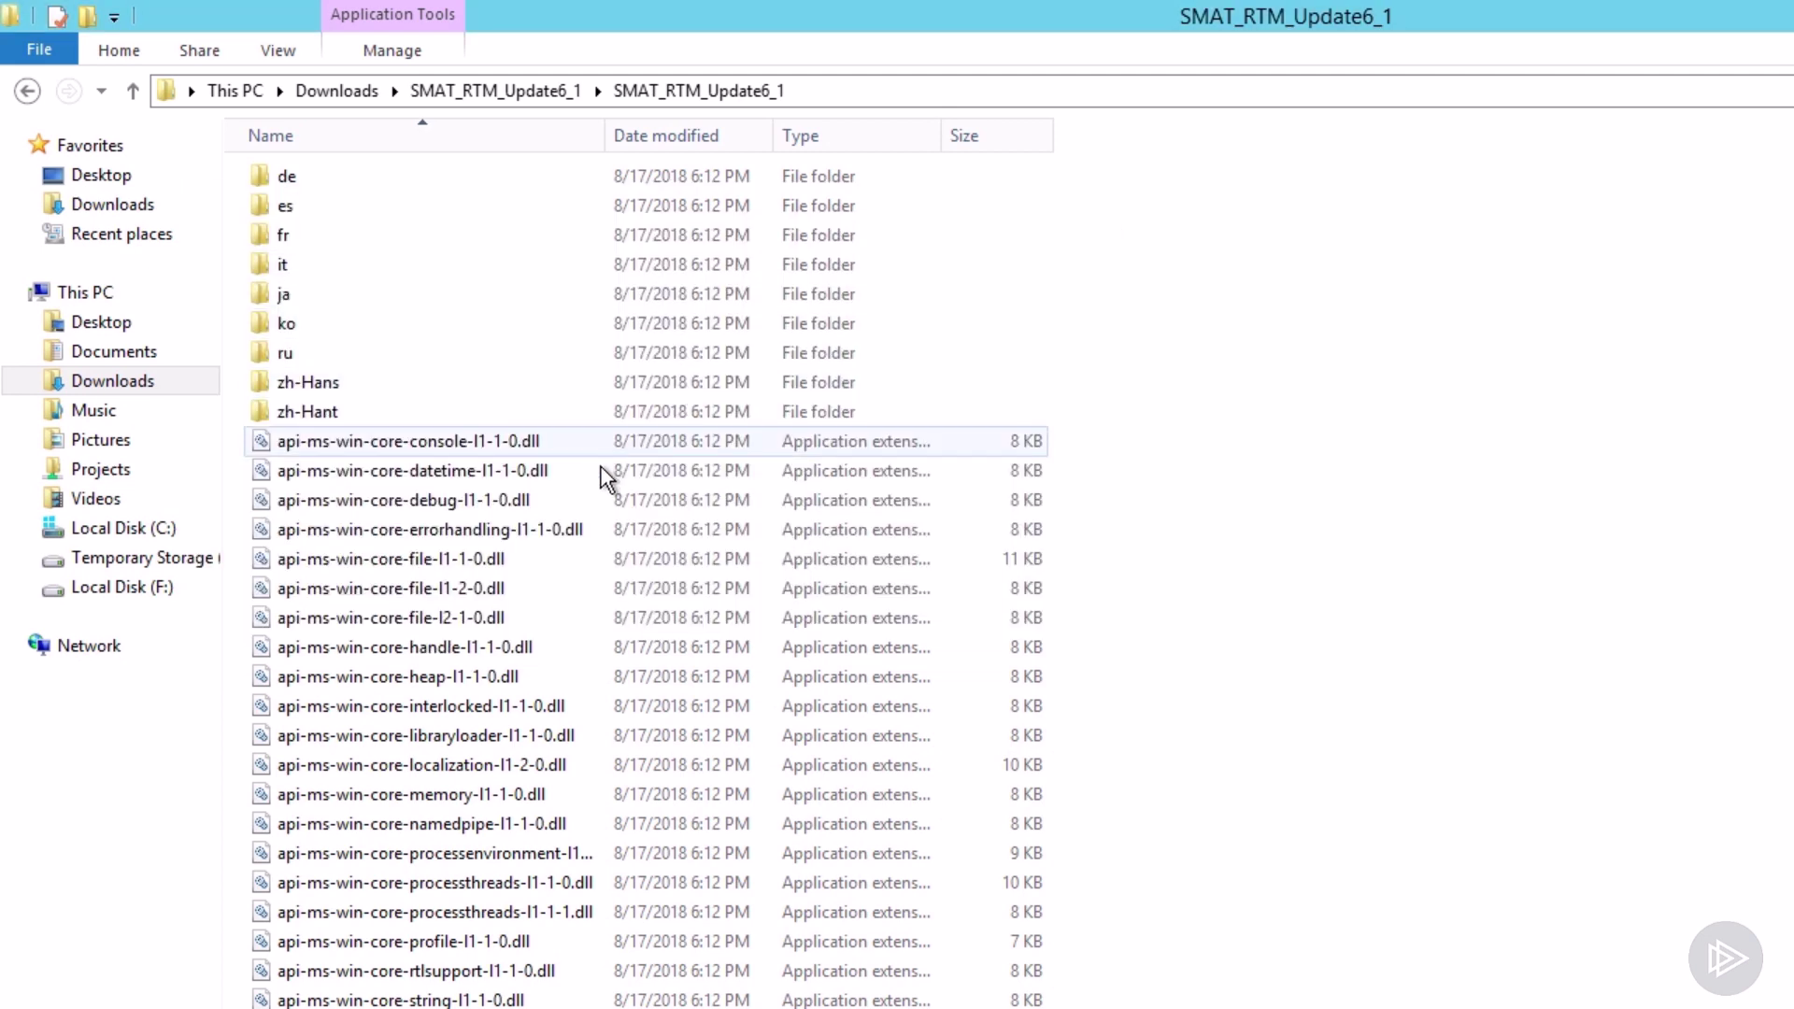
scroll(612, 486, "down", 20)
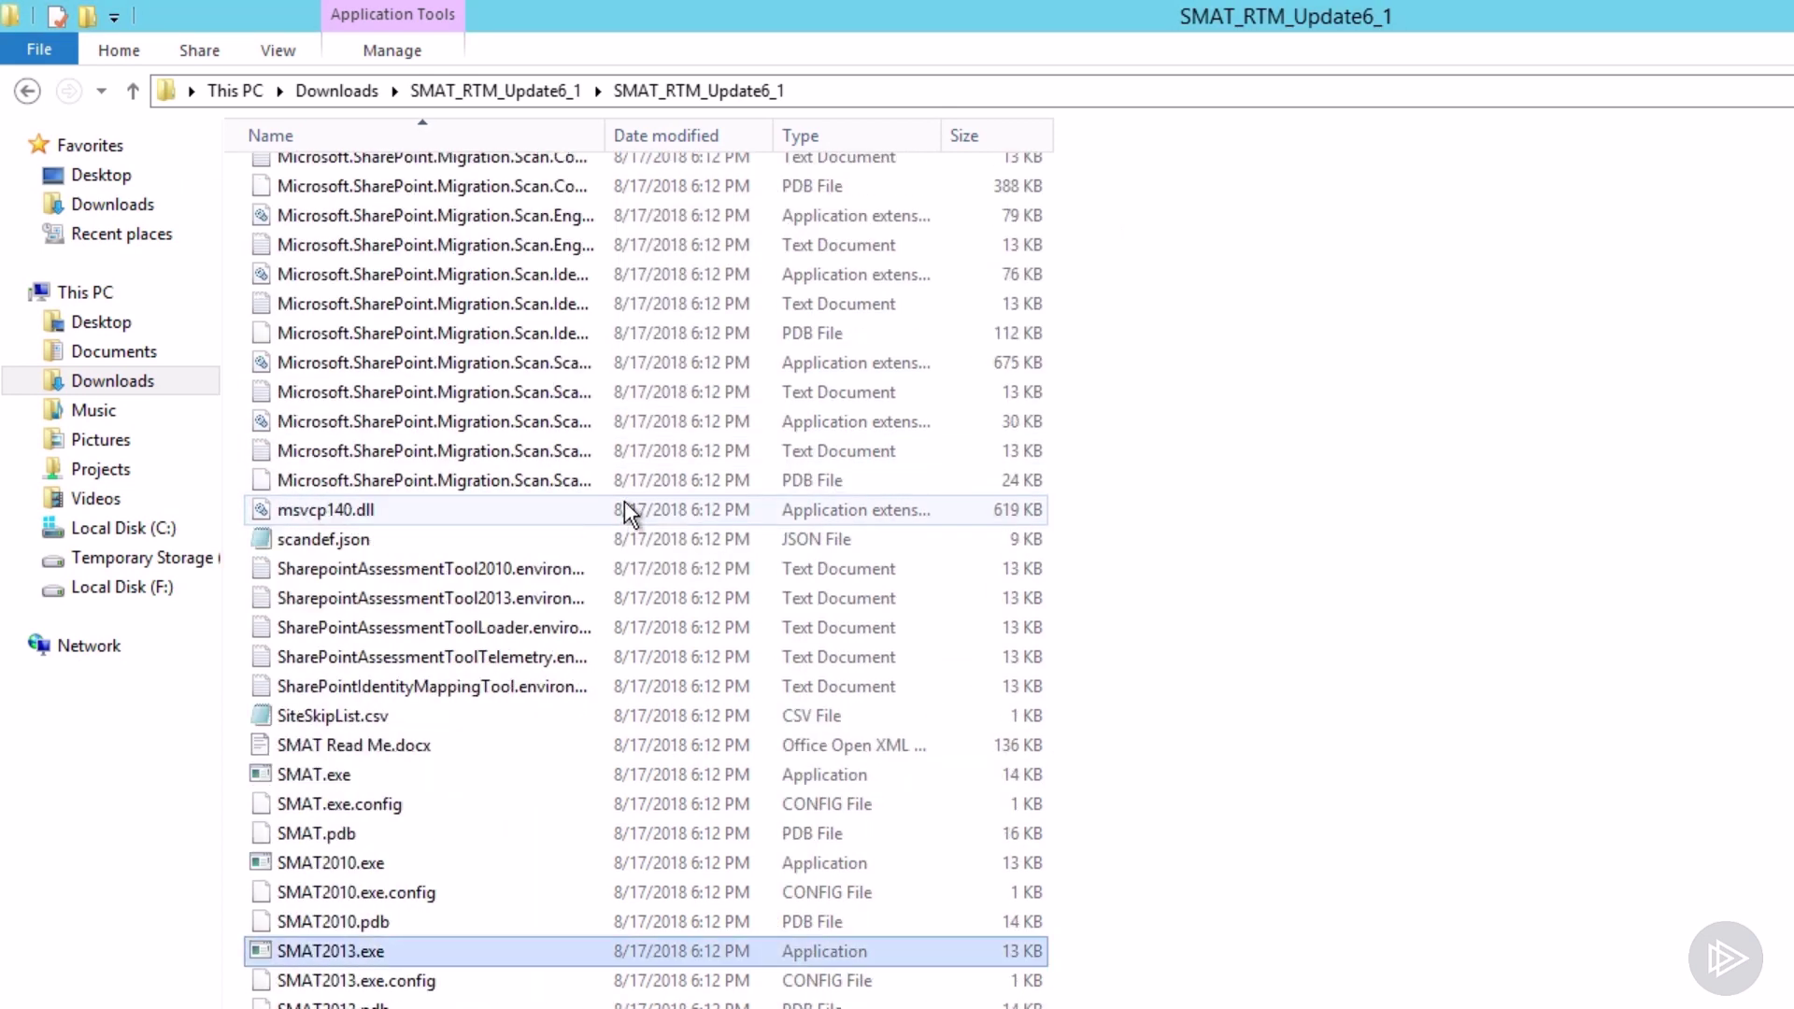
right_click(350, 773)
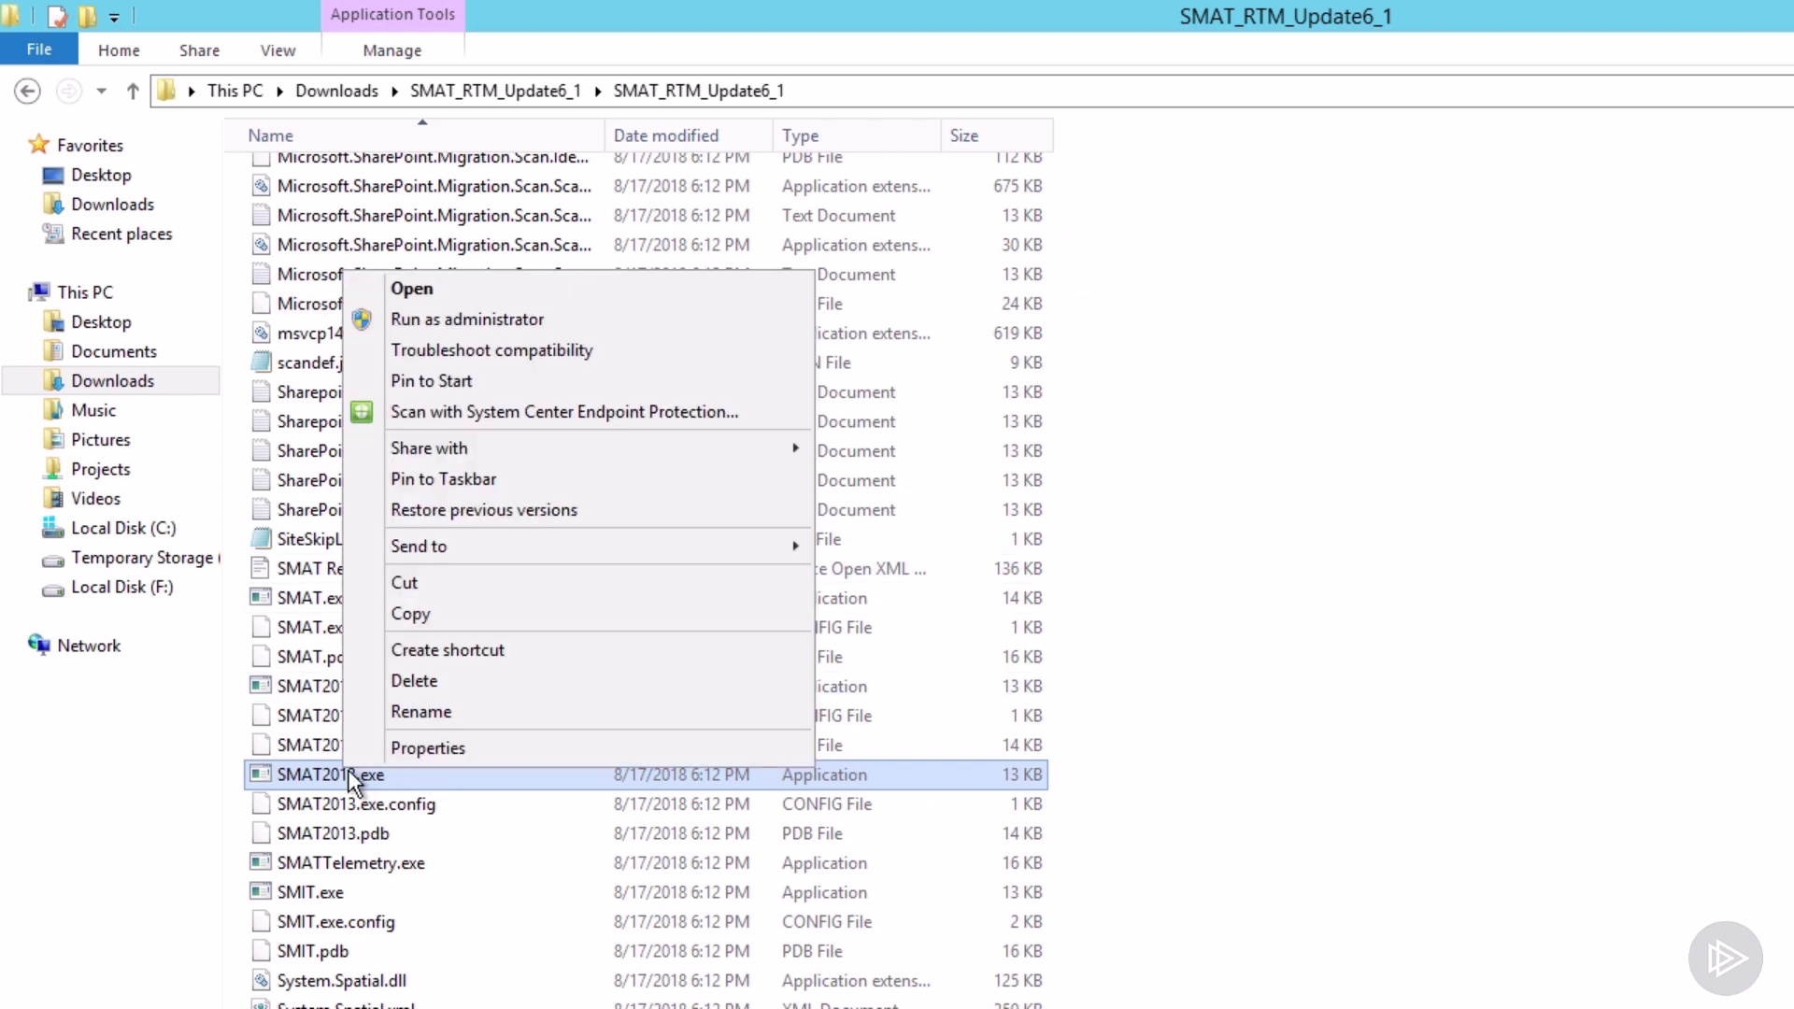
left_click(462, 322)
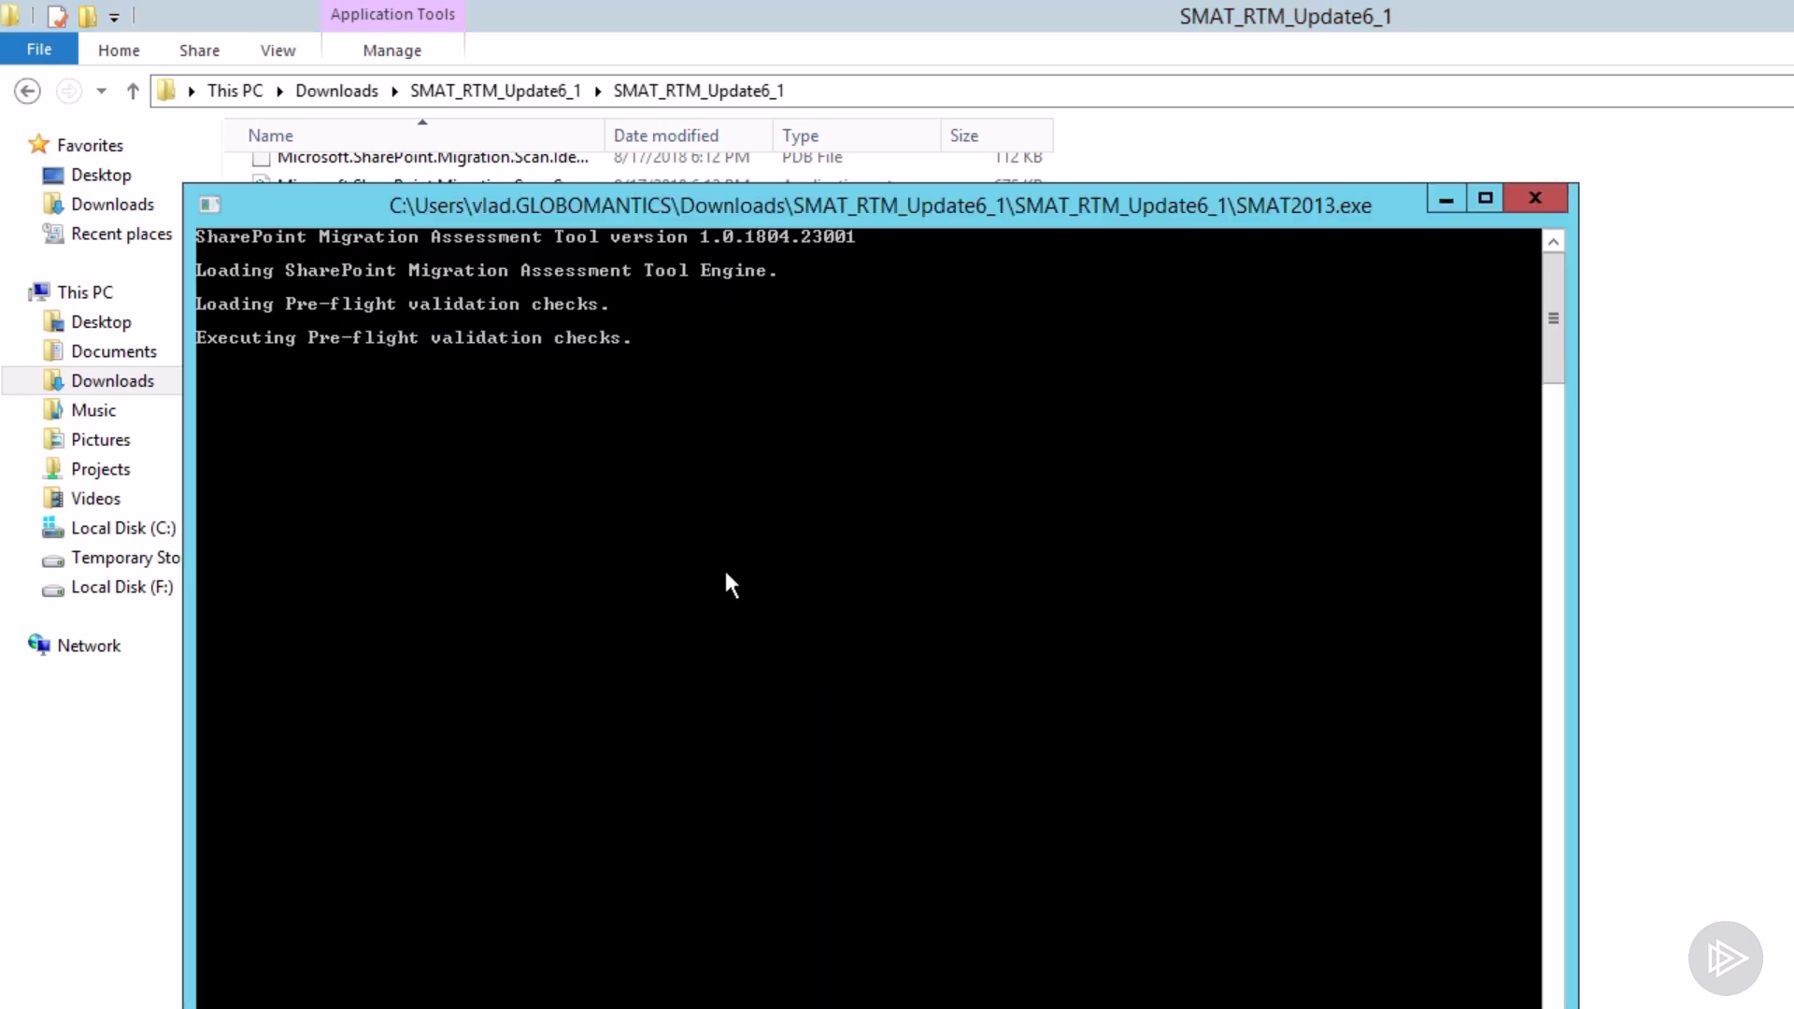
left_click_drag(619, 222, 543, 107)
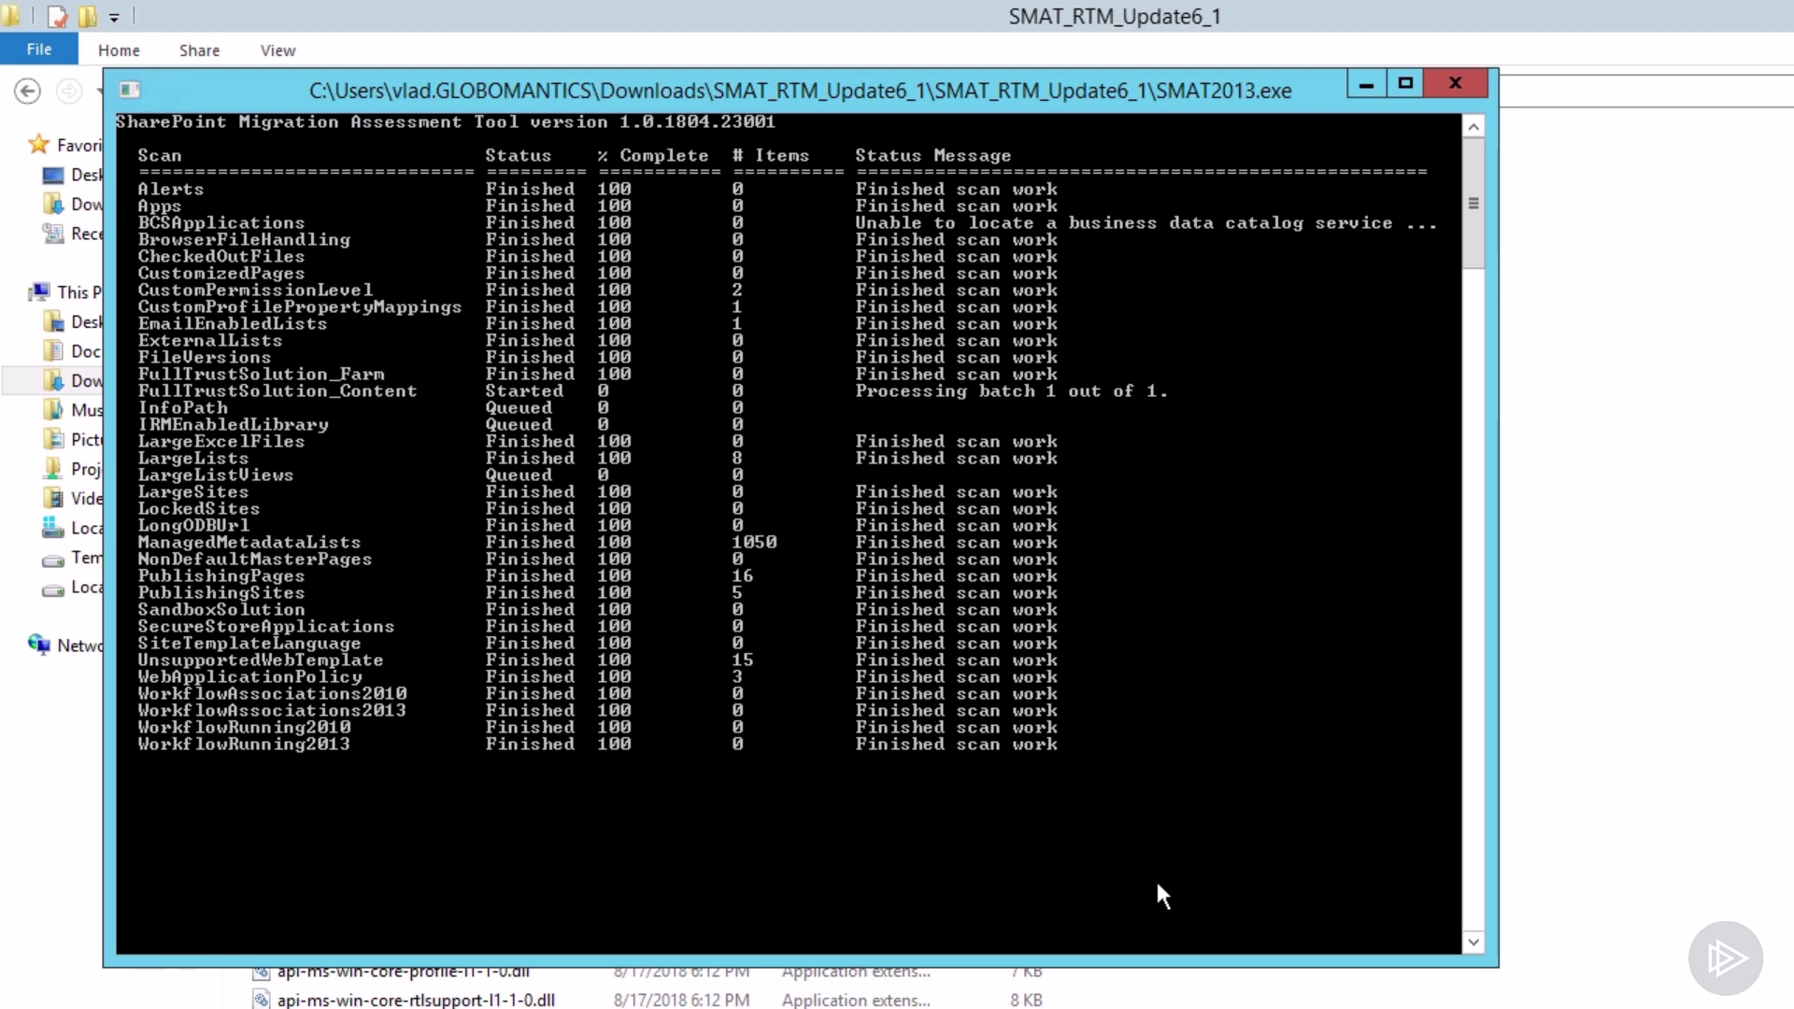
- Open Log\ScannerReports in File Explorer to list the detail CSV reports
left_click(1648, 467)
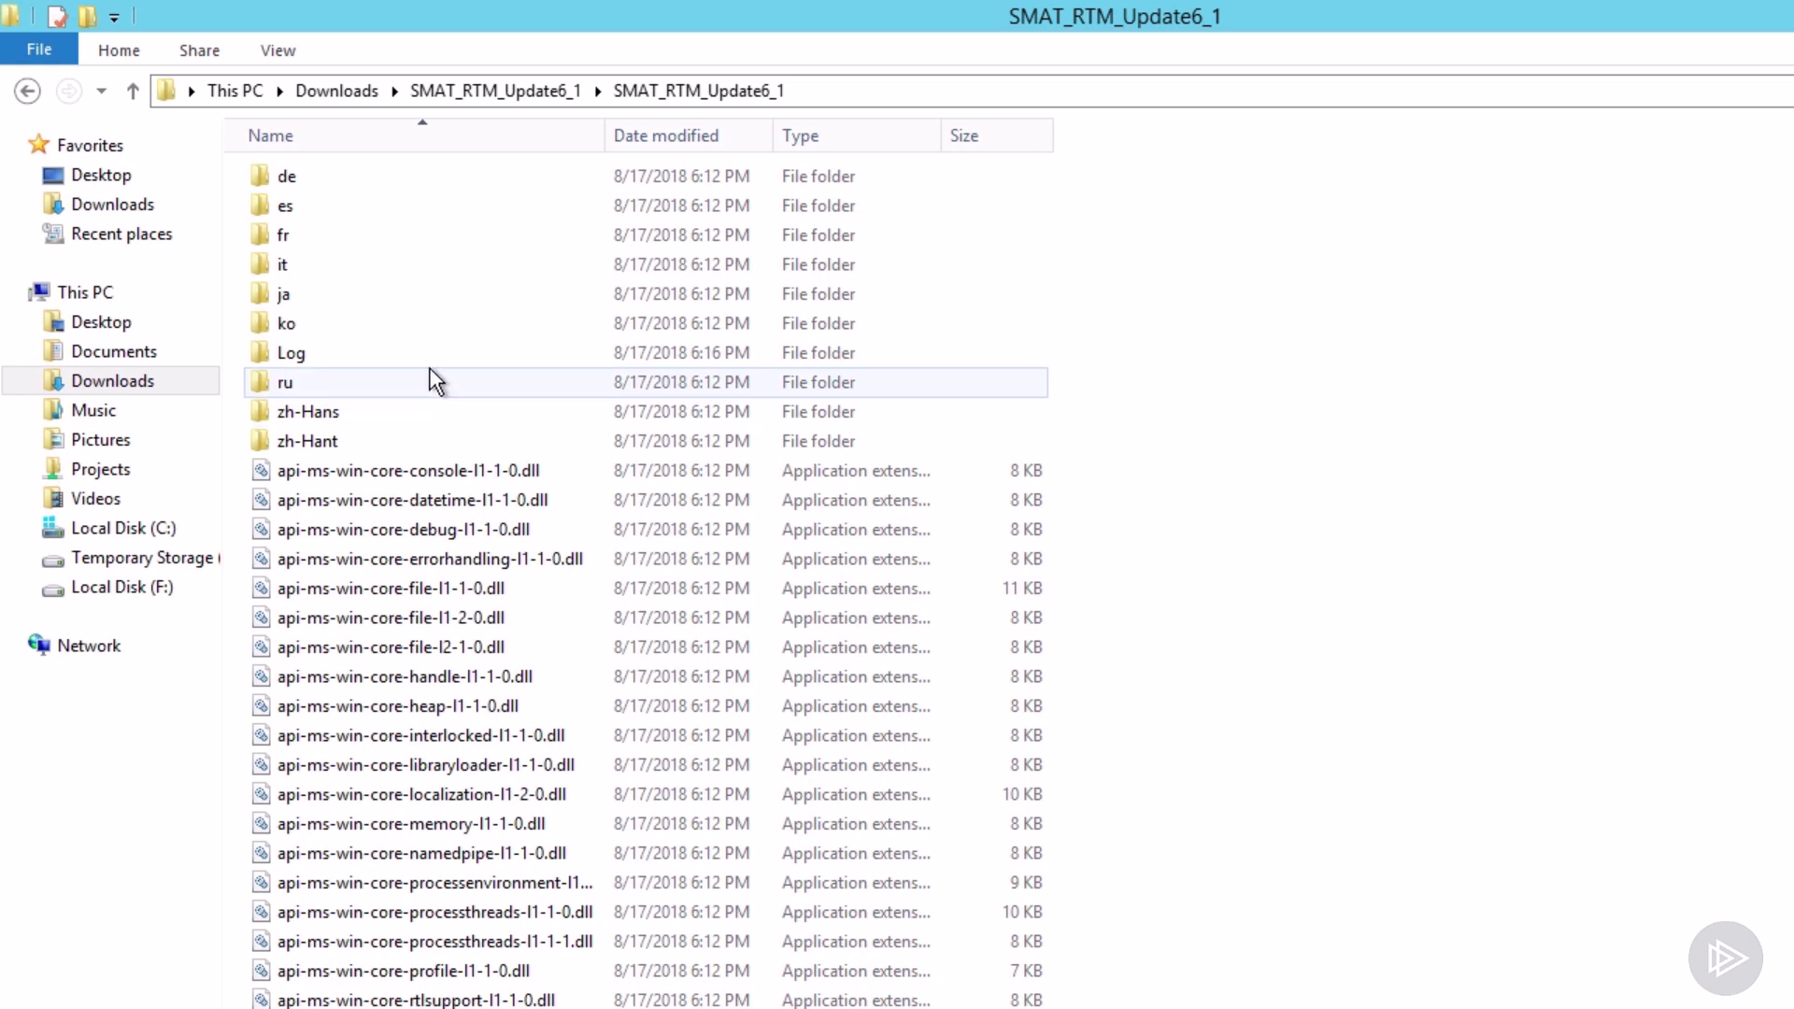
mouse_move(412, 353)
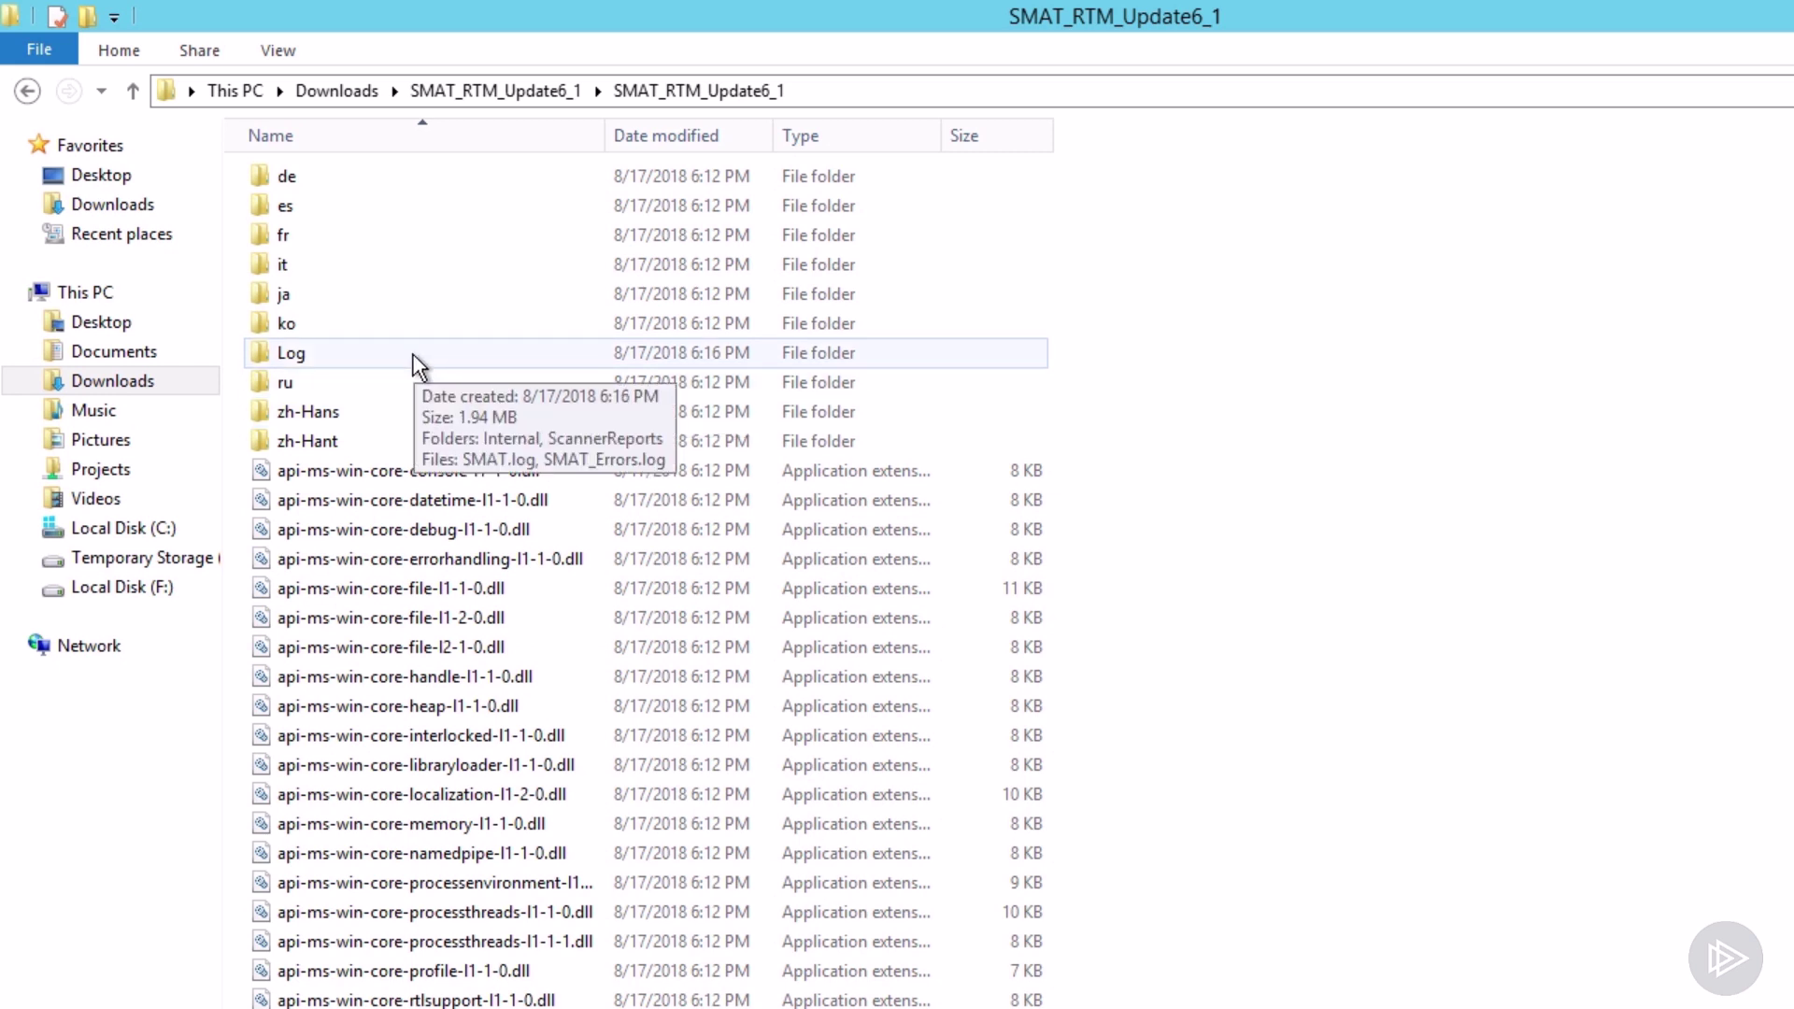
double_click(312, 353)
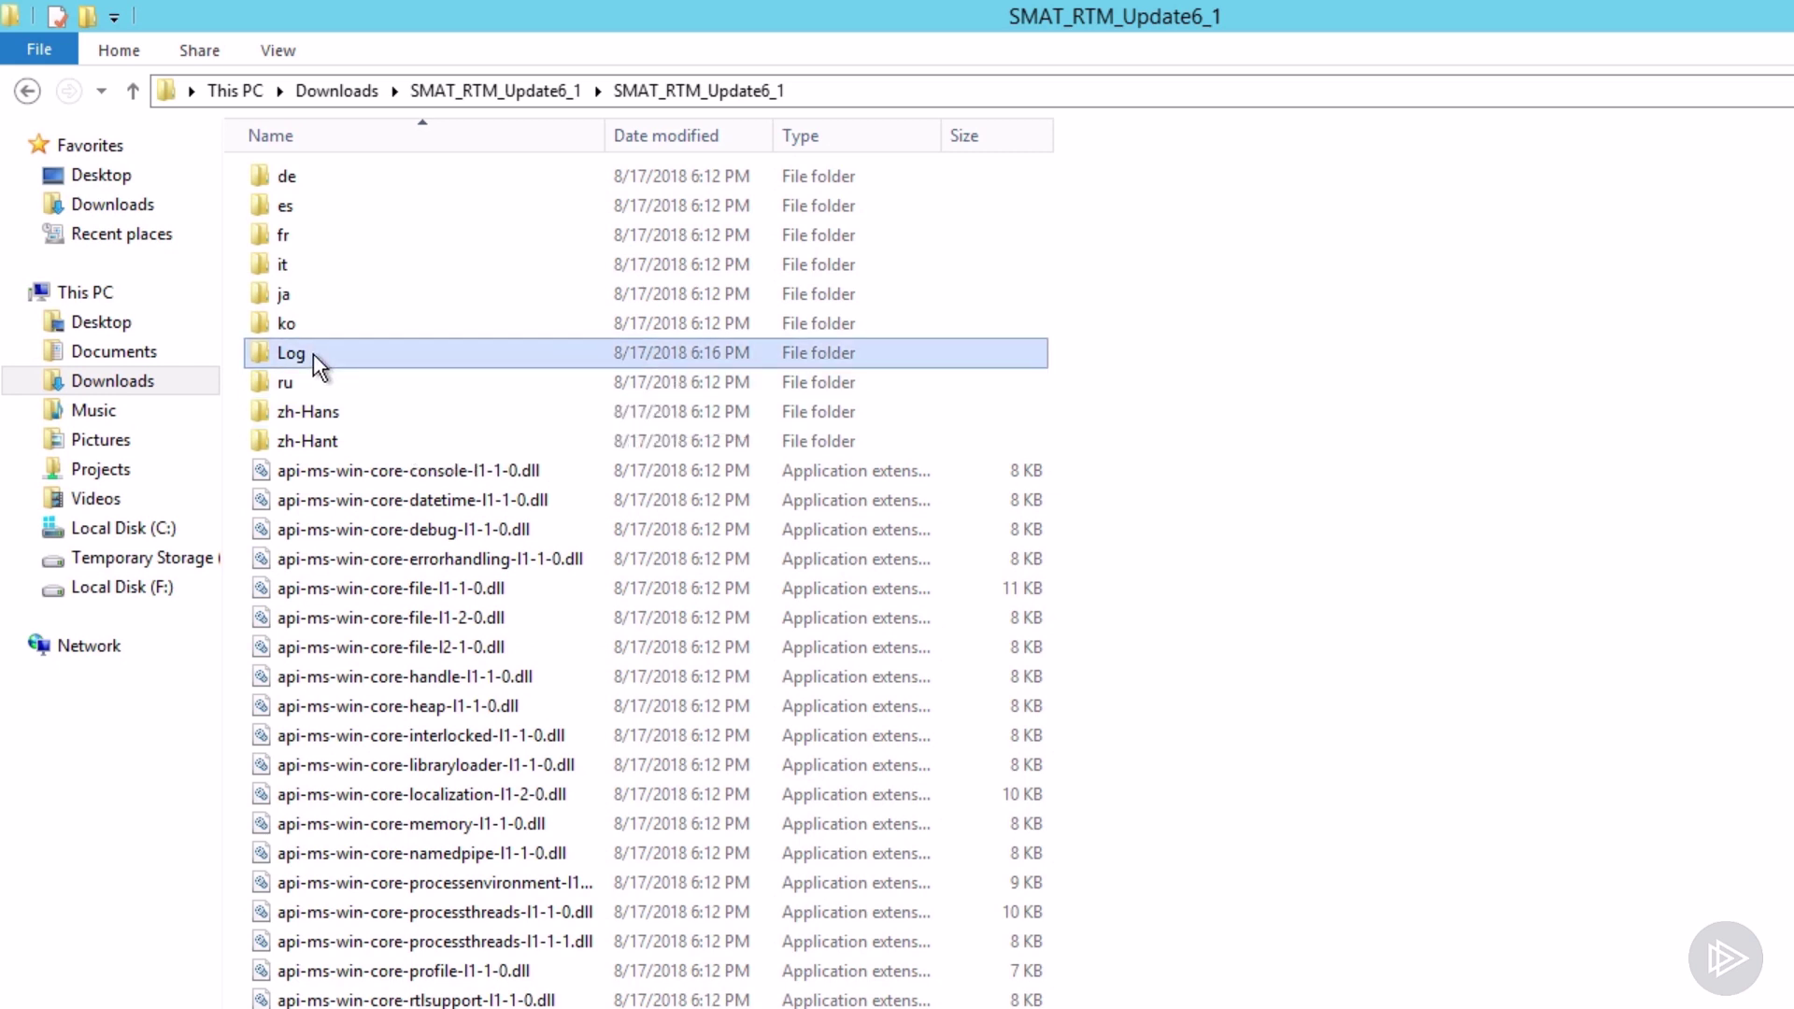
left_click(346, 210)
double_click(345, 207)
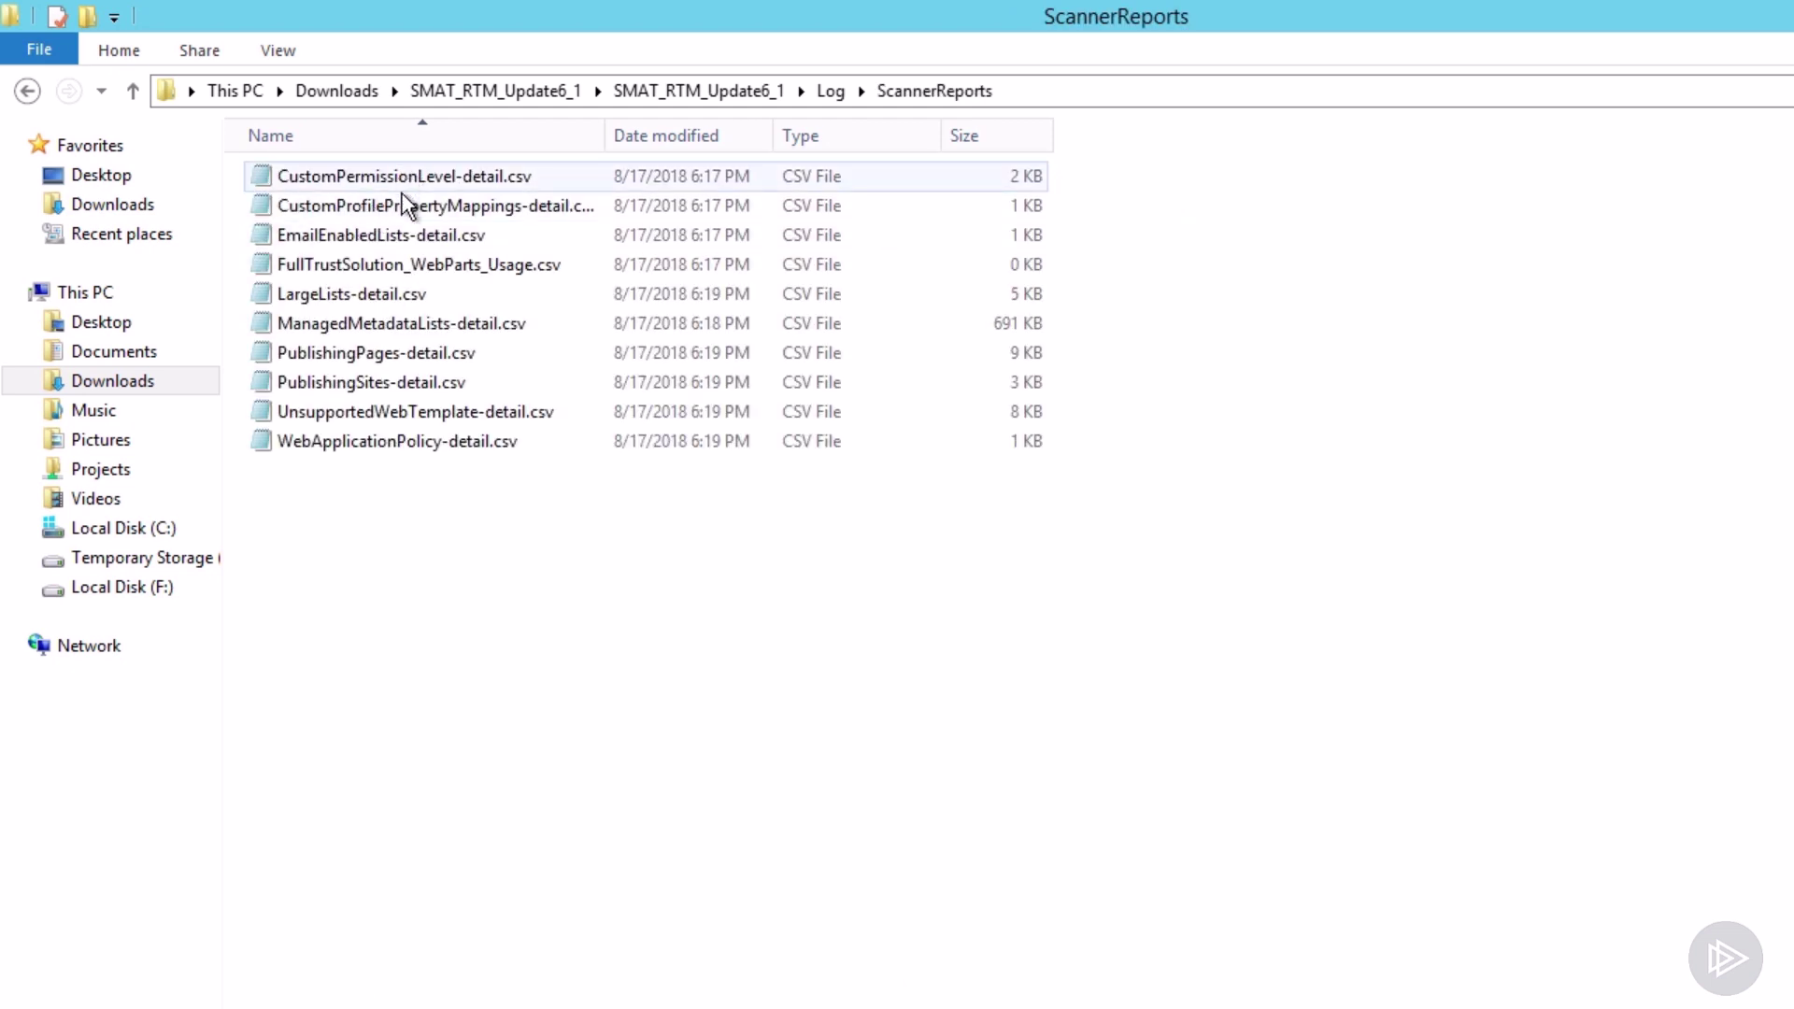
mouse_move(410, 213)
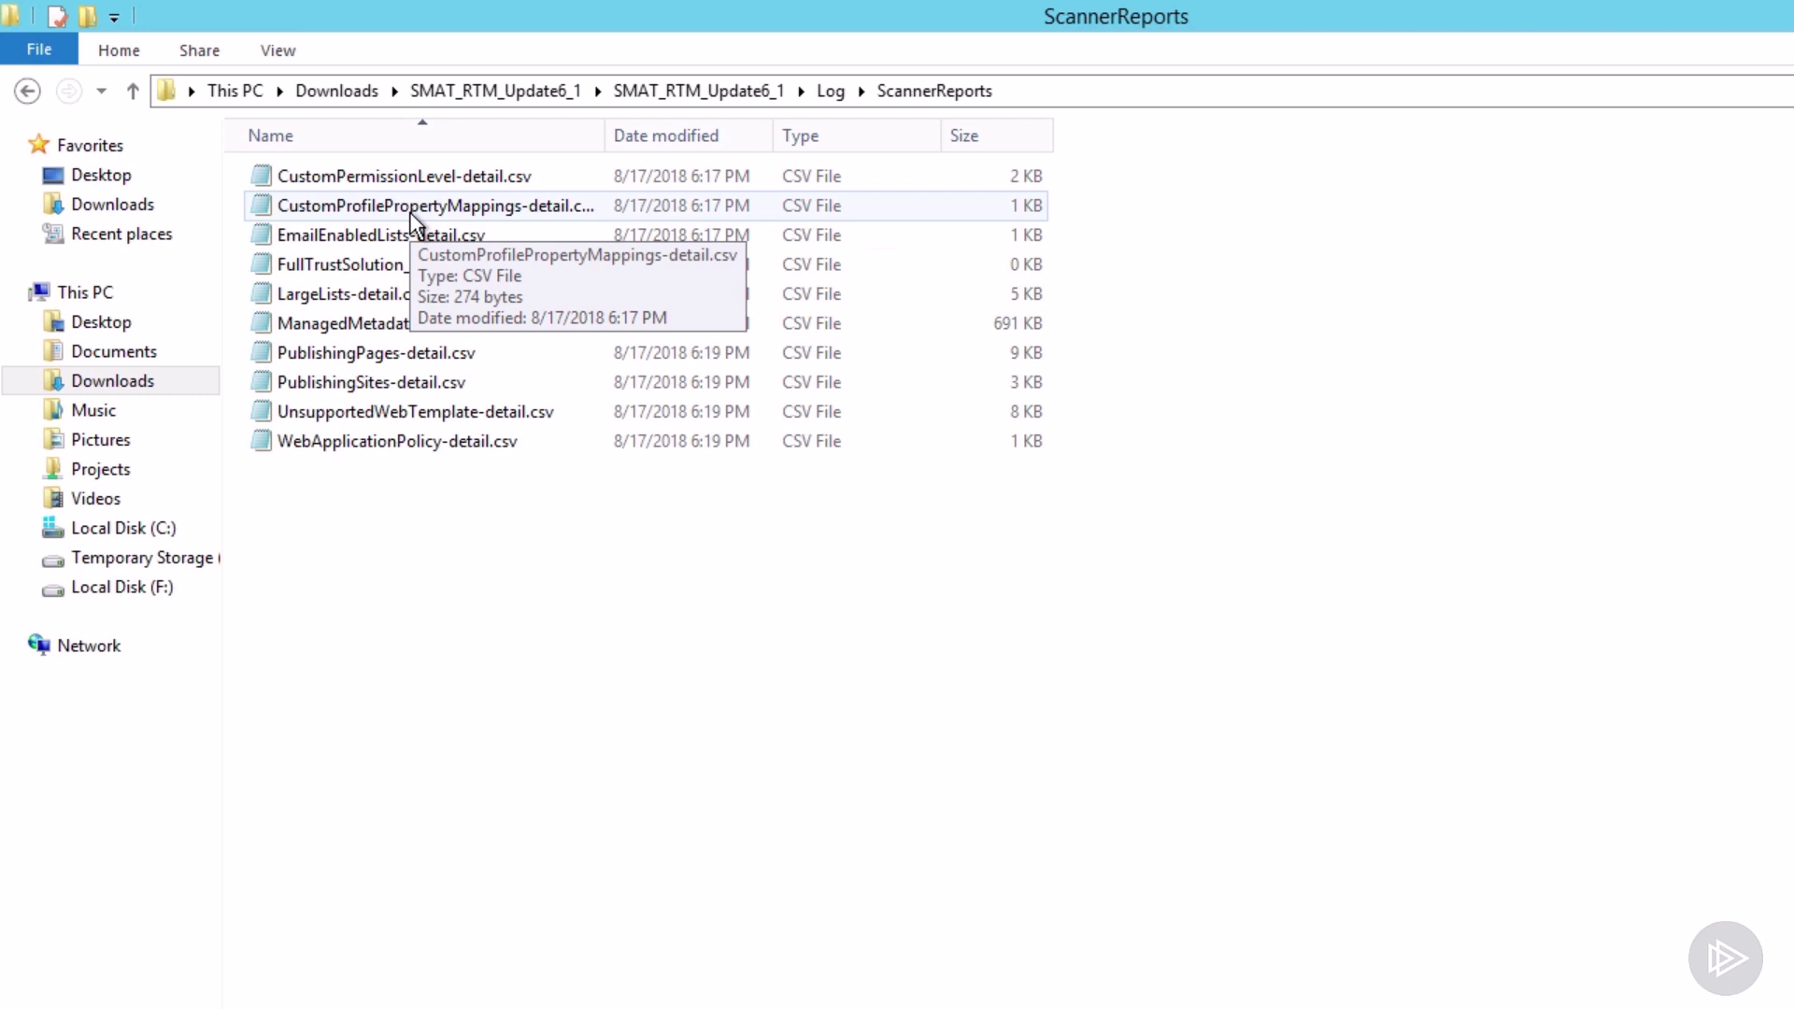
- Open EmailEnabledLists-detail.csv in Excel and resize columns A–C around the URLs
double_click(370, 241)
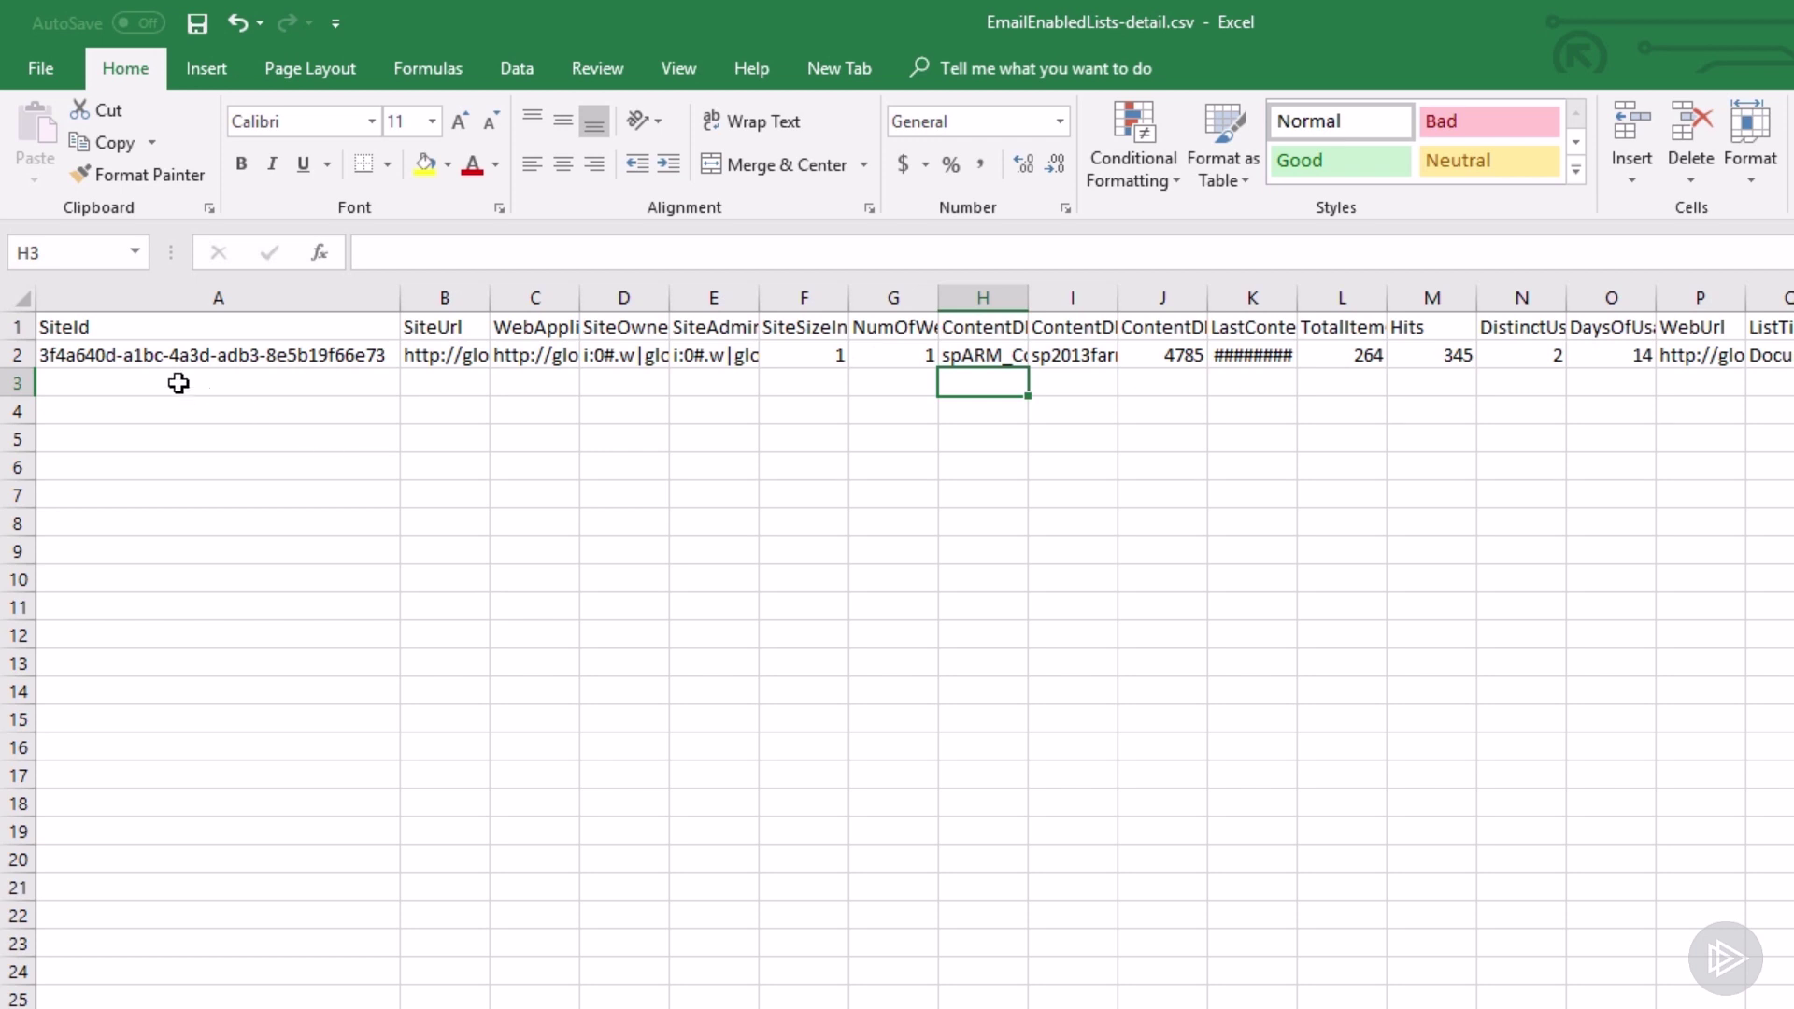
double_click(488, 299)
left_click_drag(399, 298, 212, 298)
left_click_drag(873, 297, 443, 296)
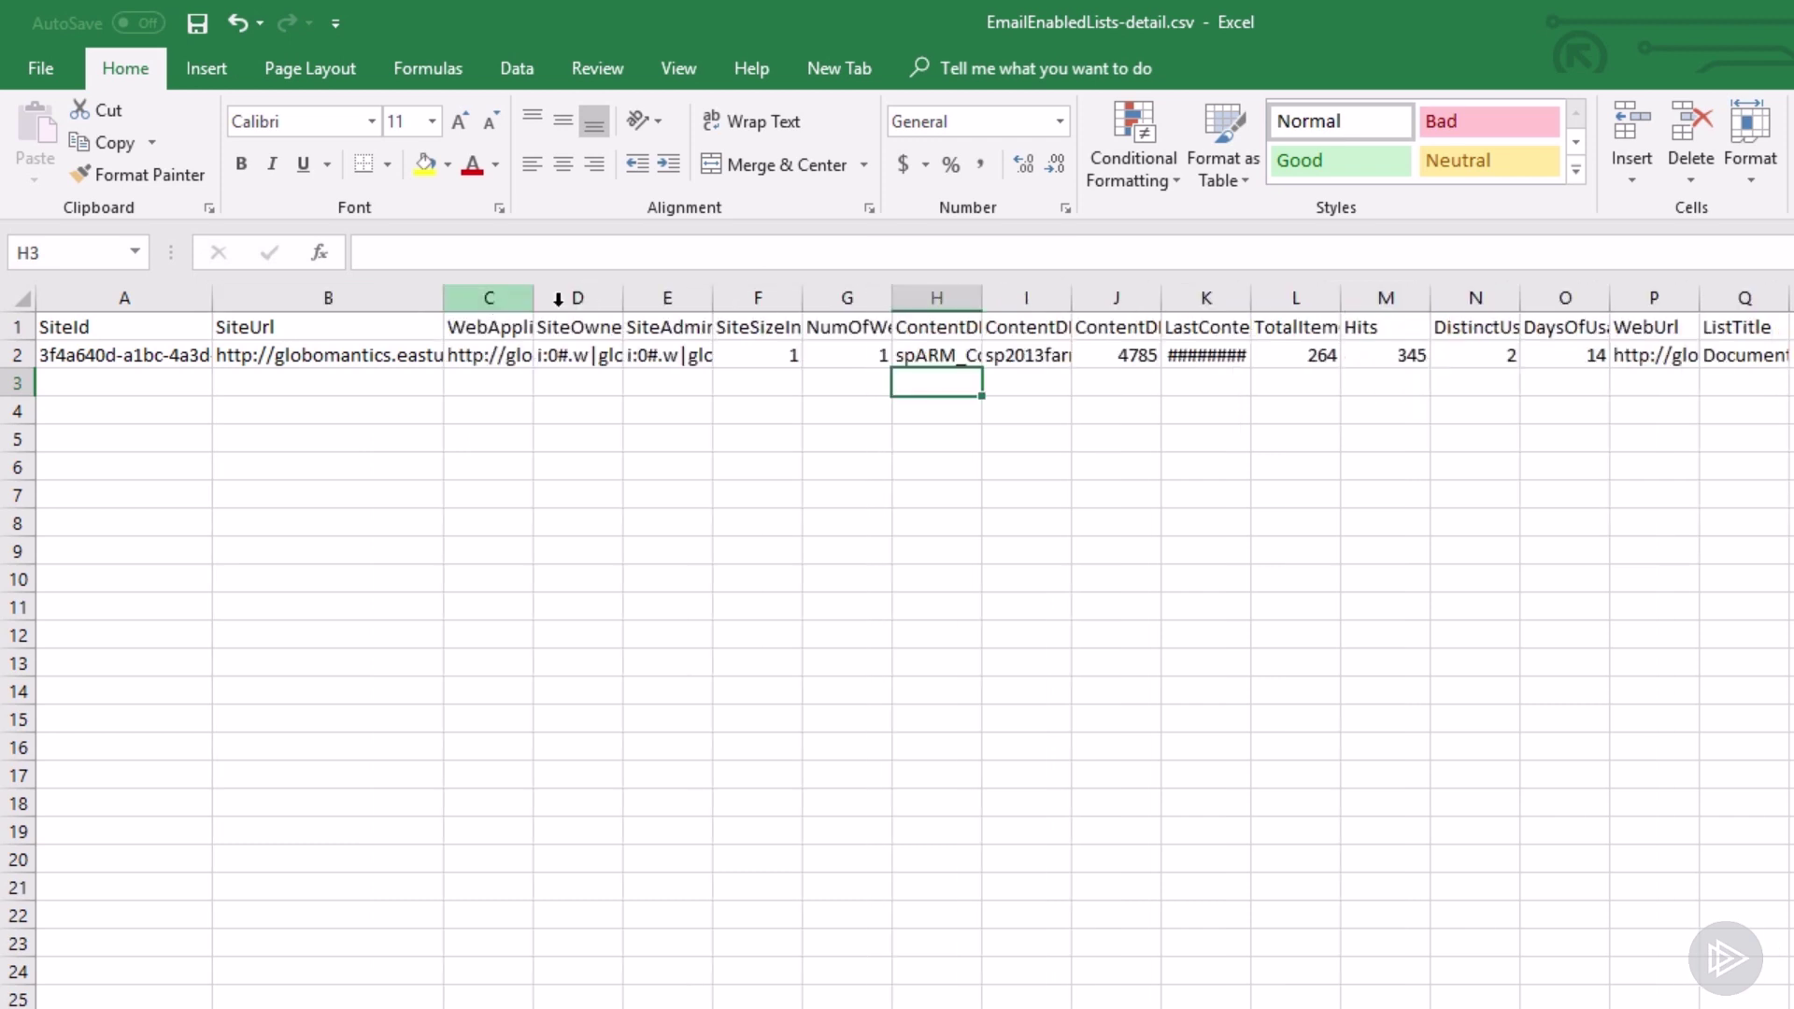
double_click(527, 295)
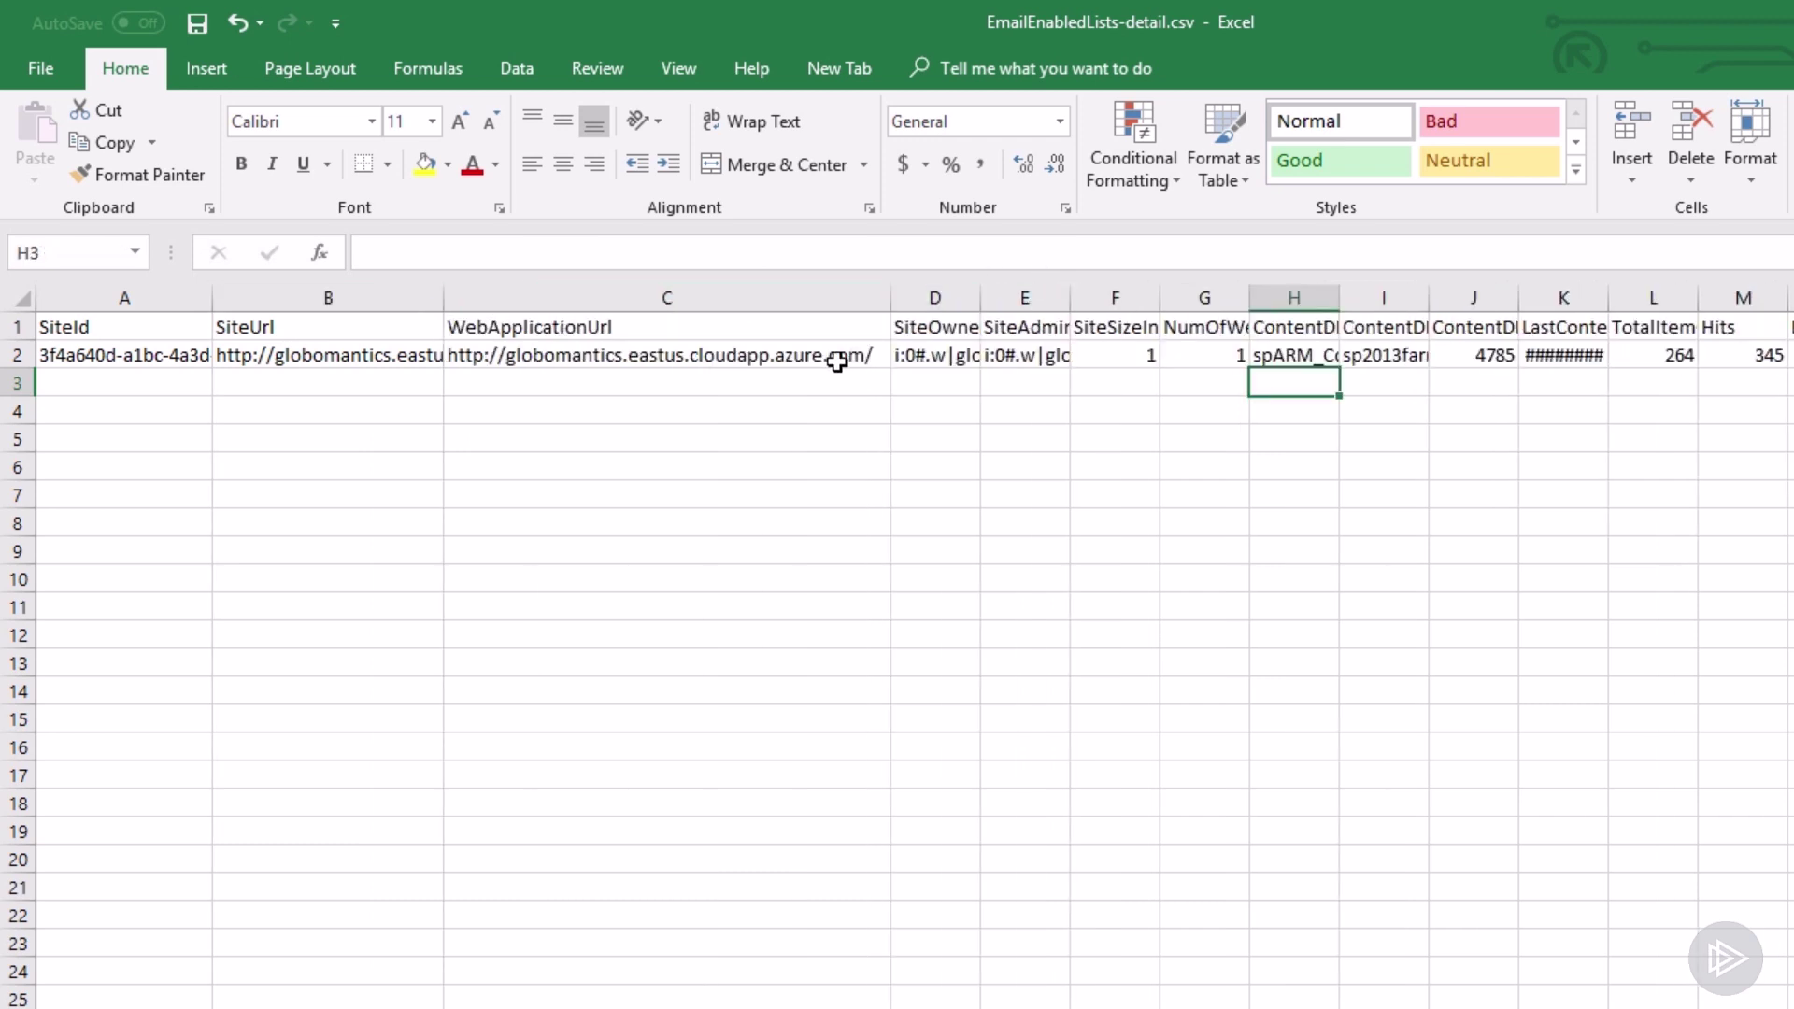
left_click_drag(891, 298, 728, 298)
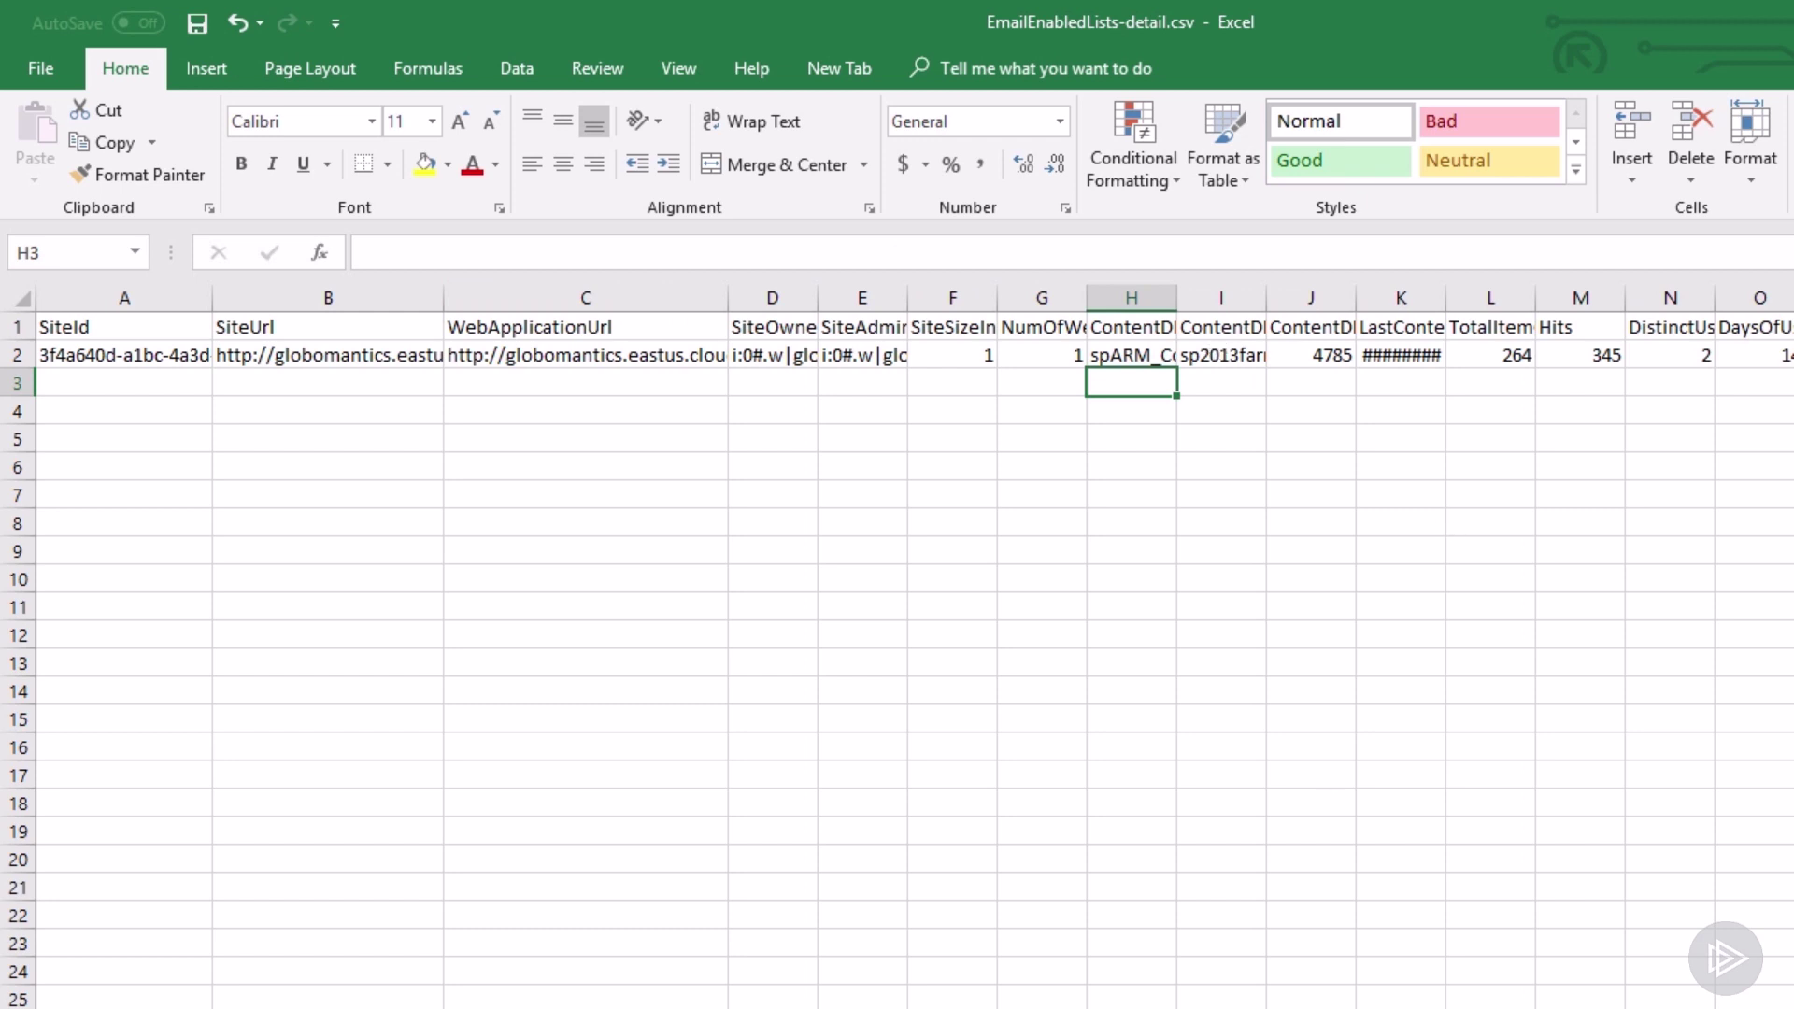
- Autofit columns P, Q and R to show the full WebUrl, list title and ListUrl
scroll(1191, 416, "right", 2)
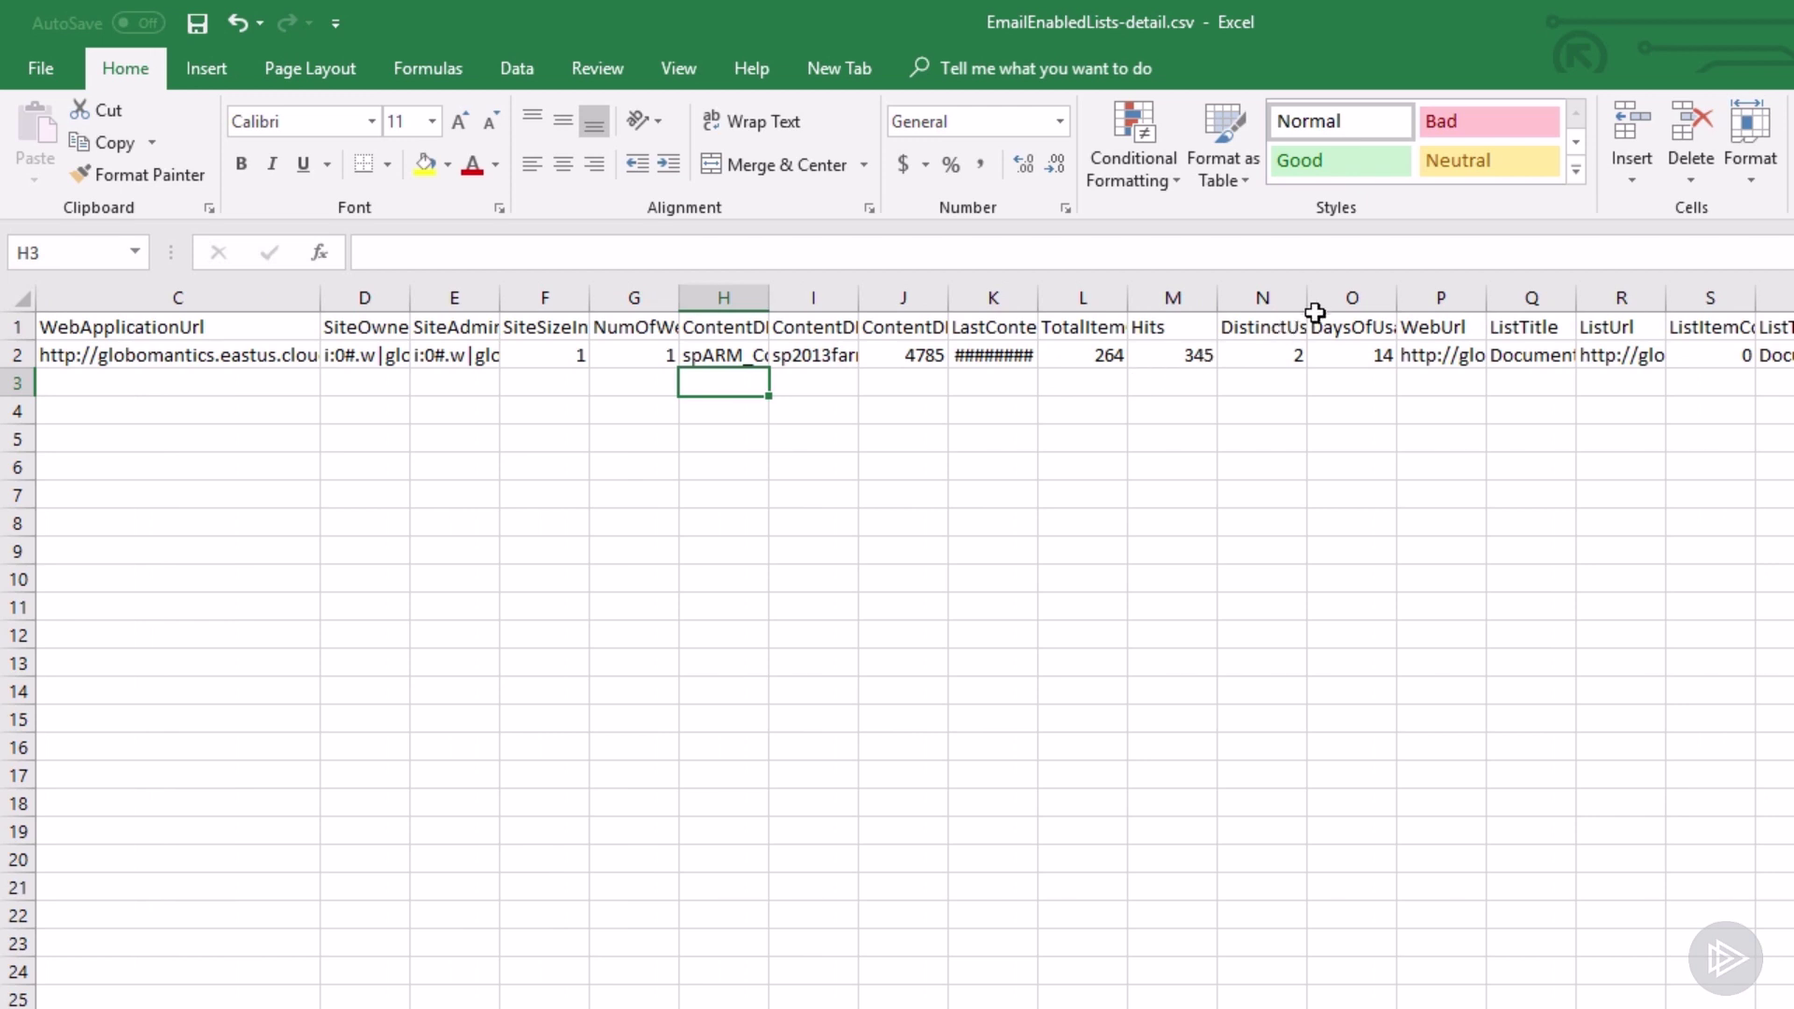
double_click(1485, 297)
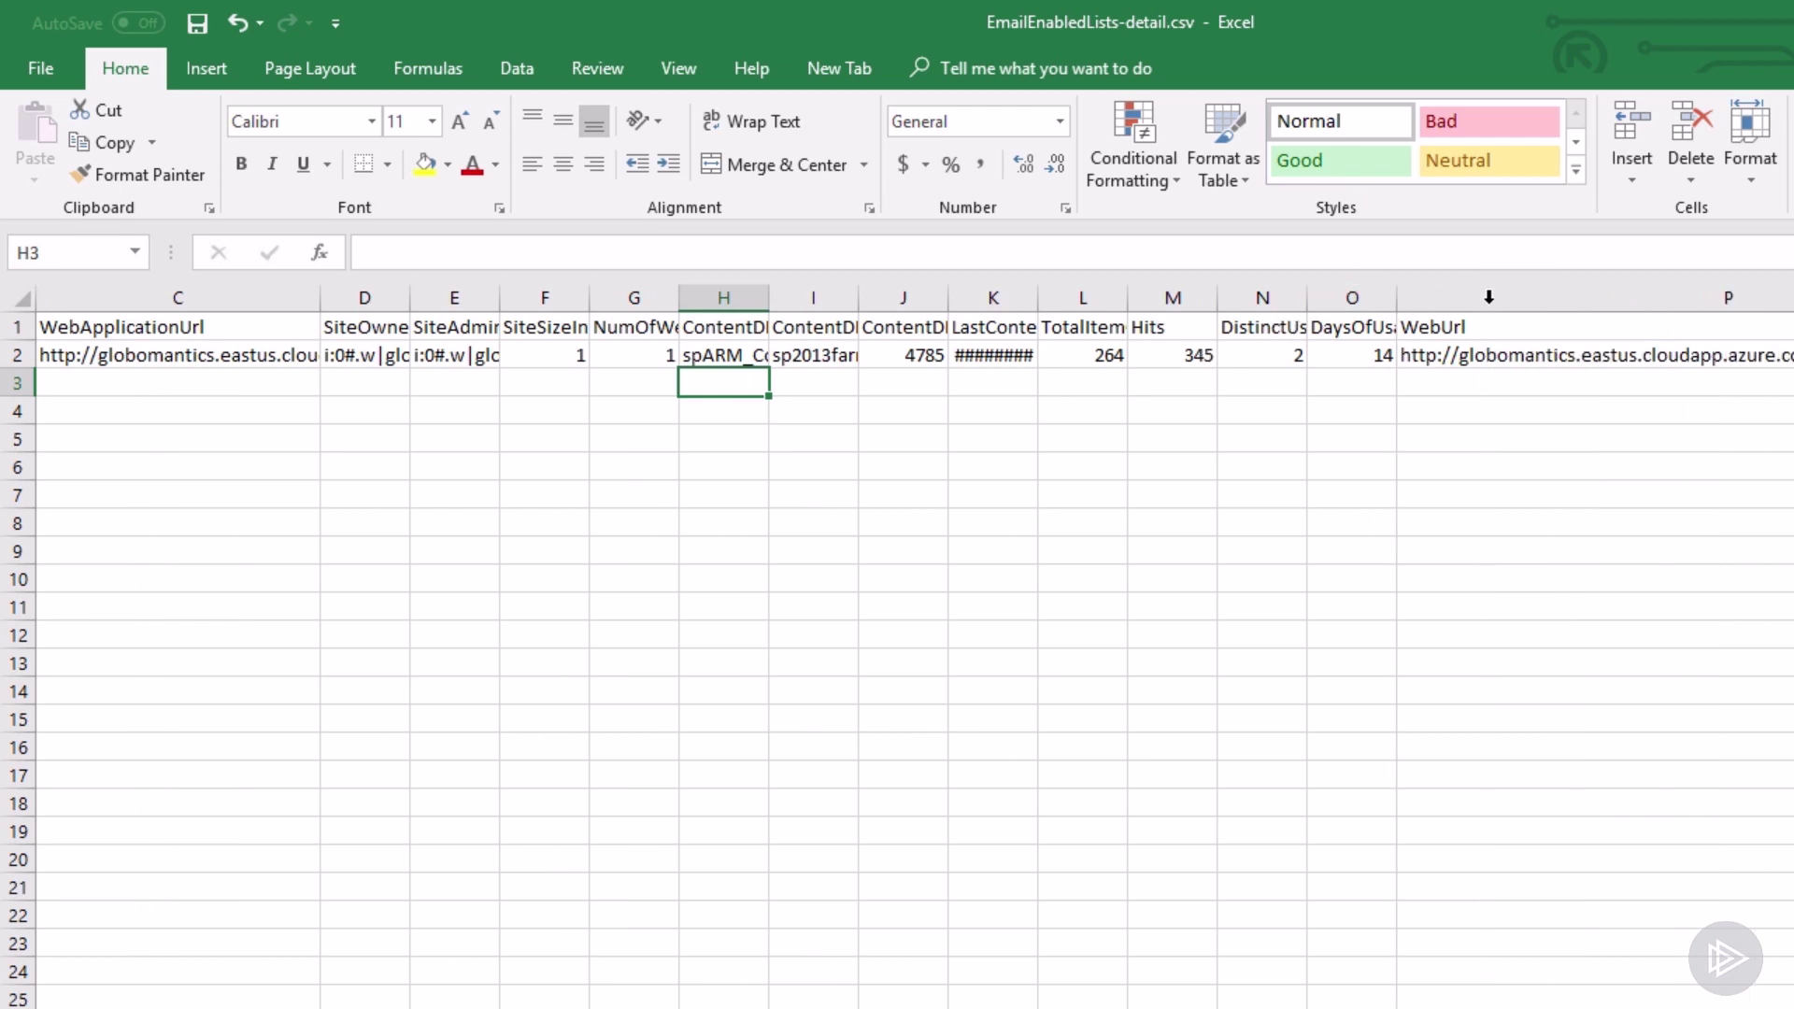
scroll(1764, 657, "right", 3)
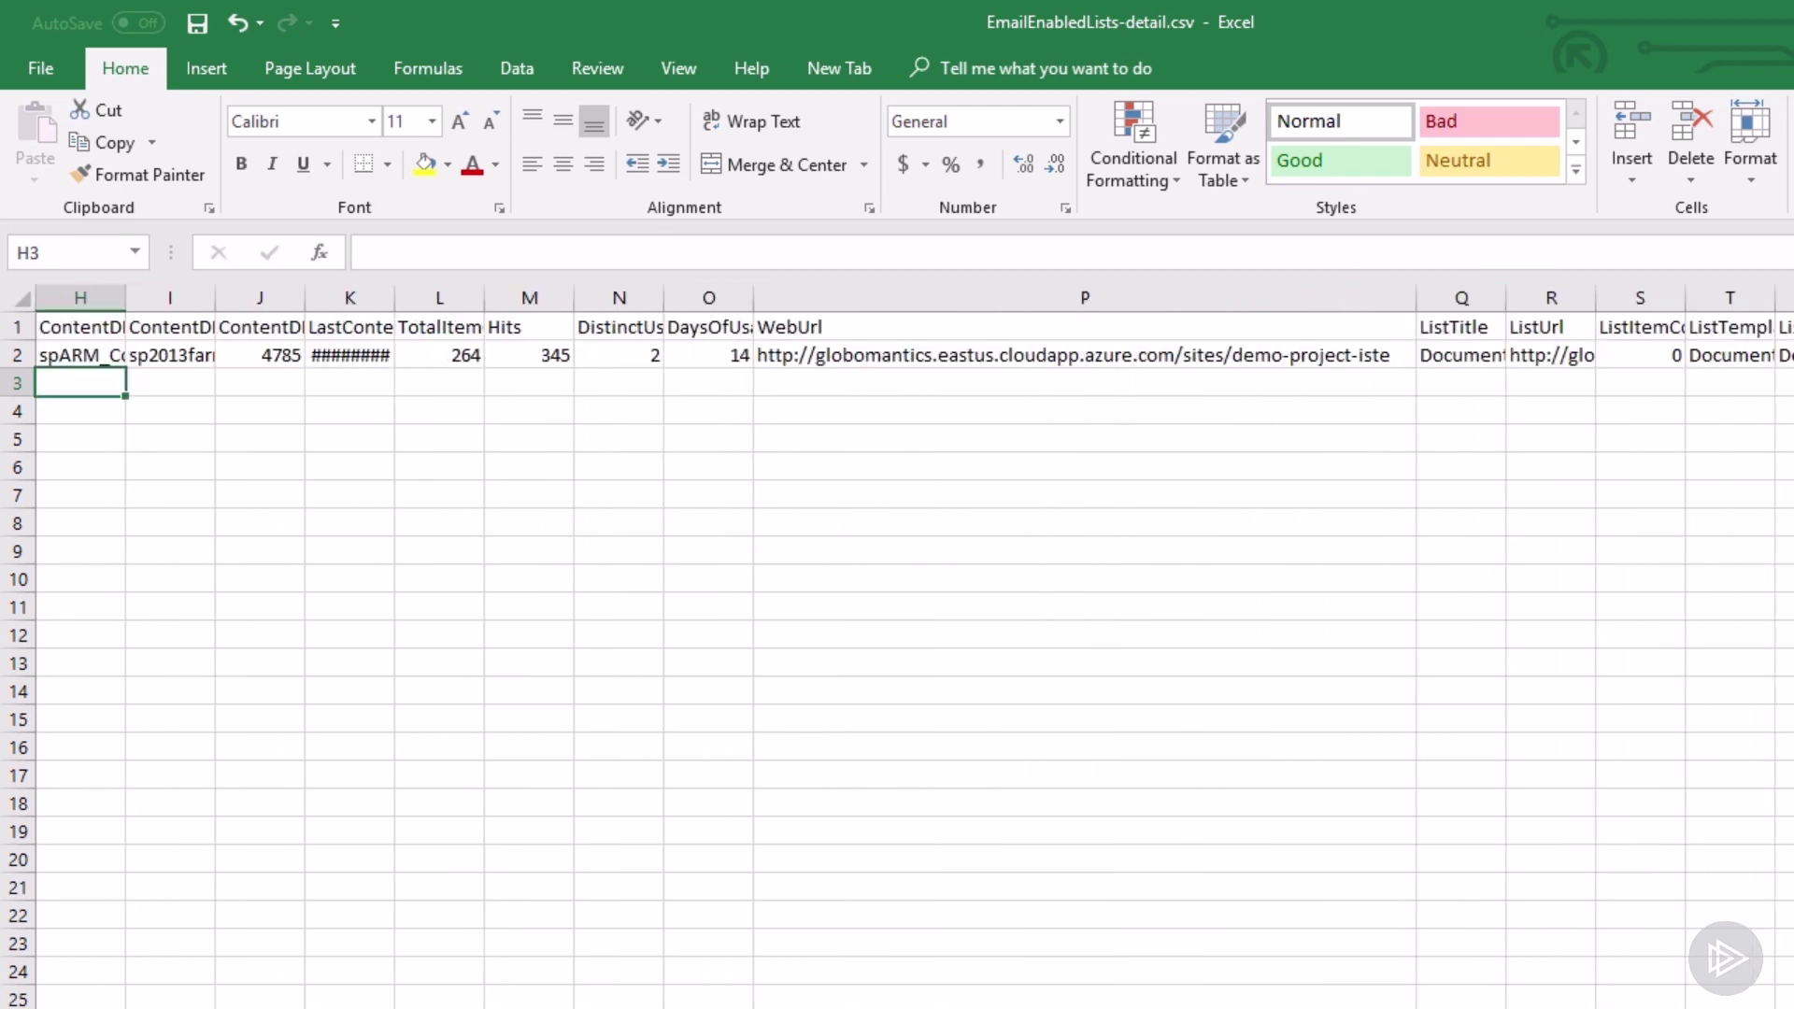
double_click(1507, 305)
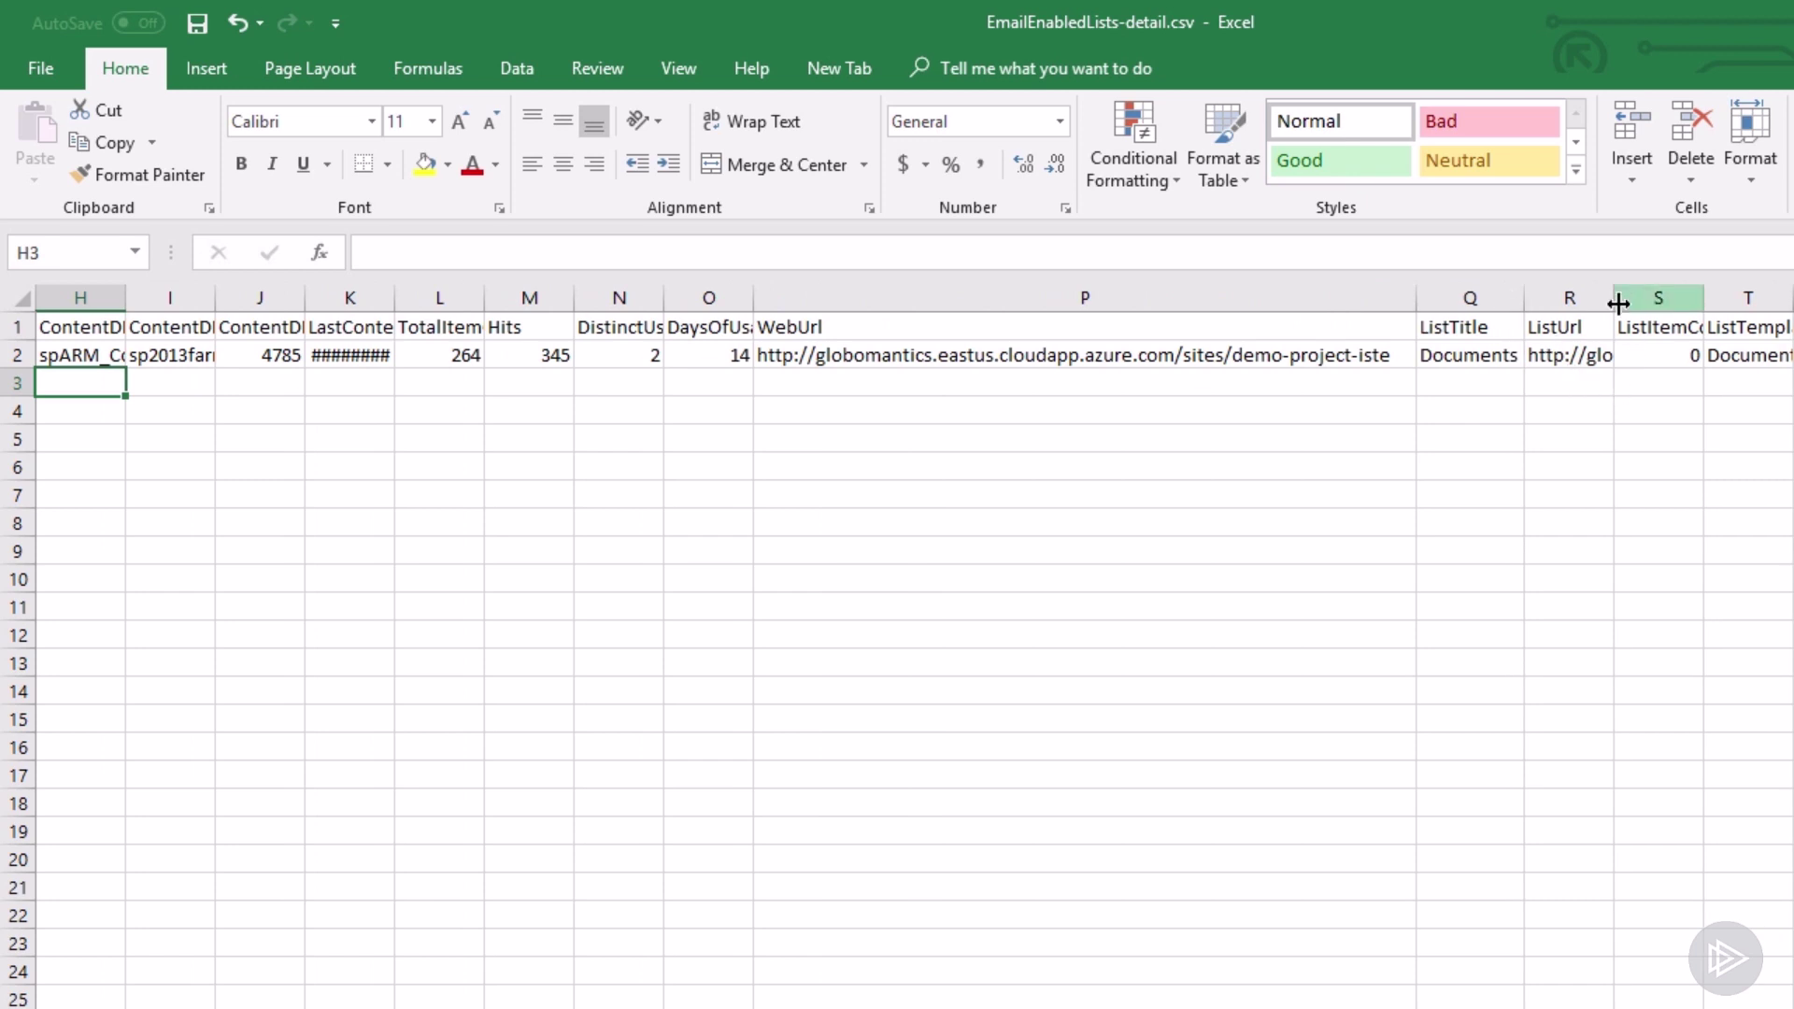
double_click(1615, 299)
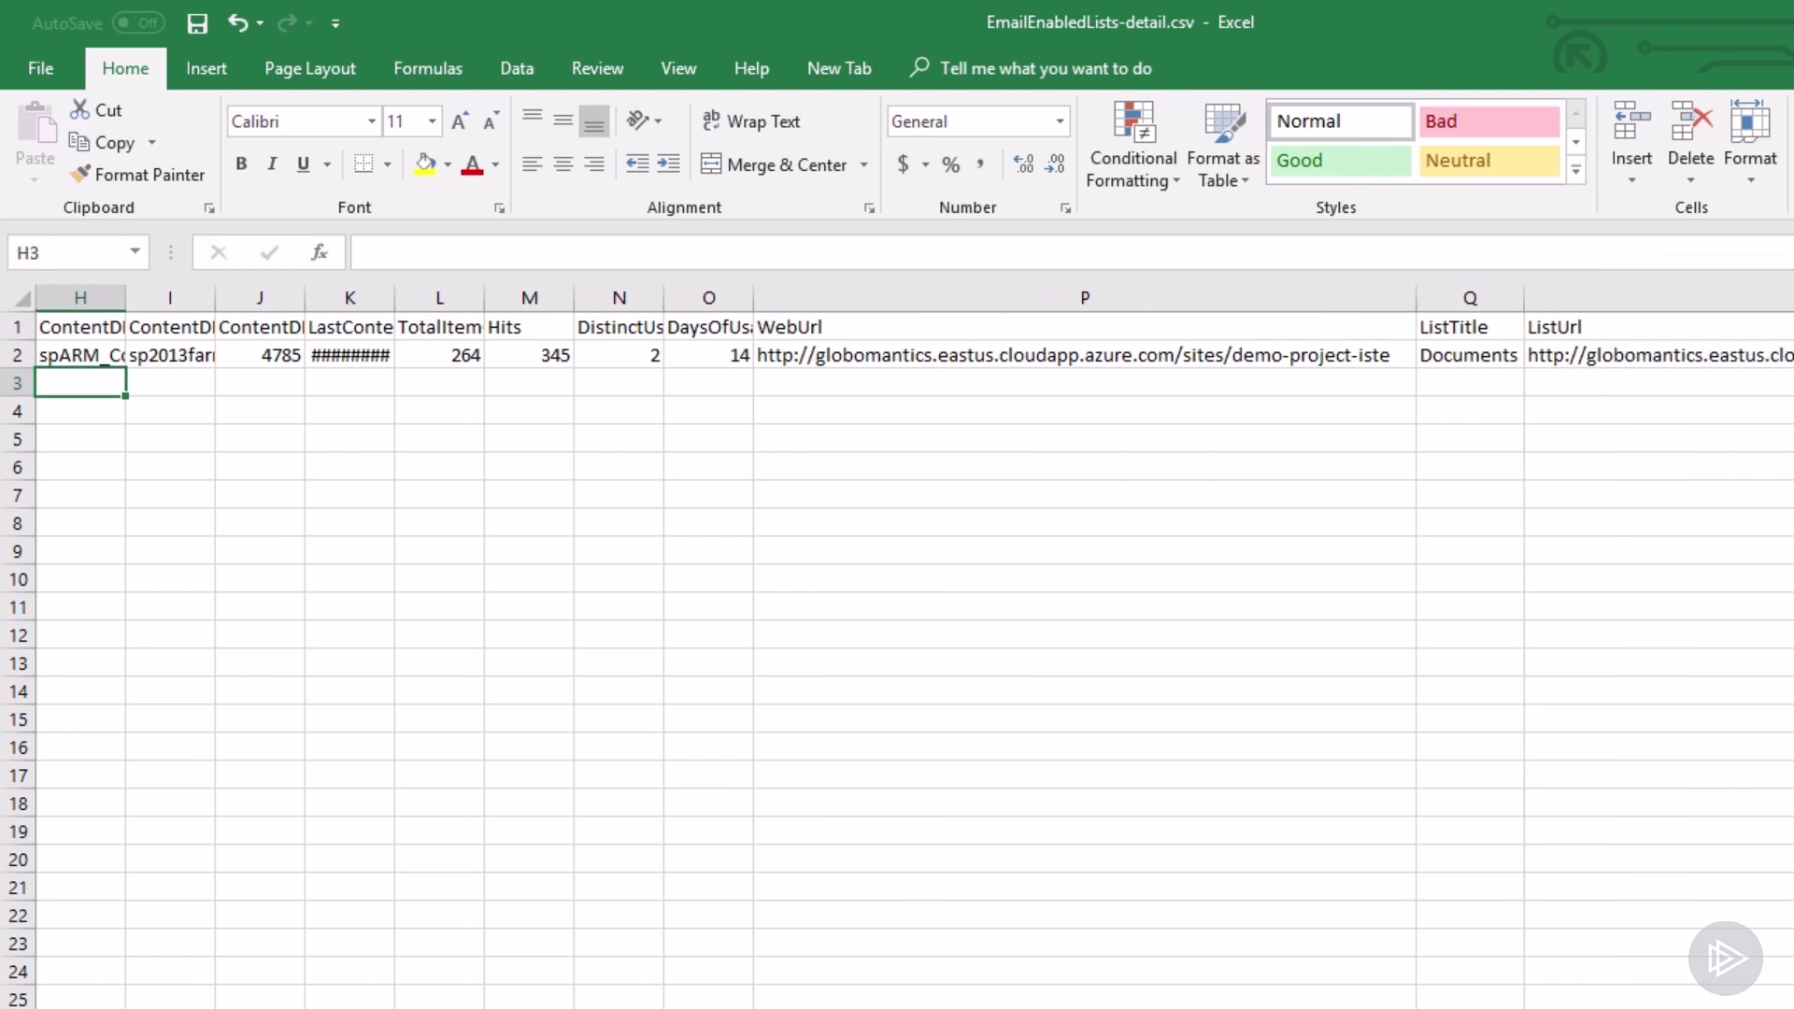
scroll(897, 644, "right", 5)
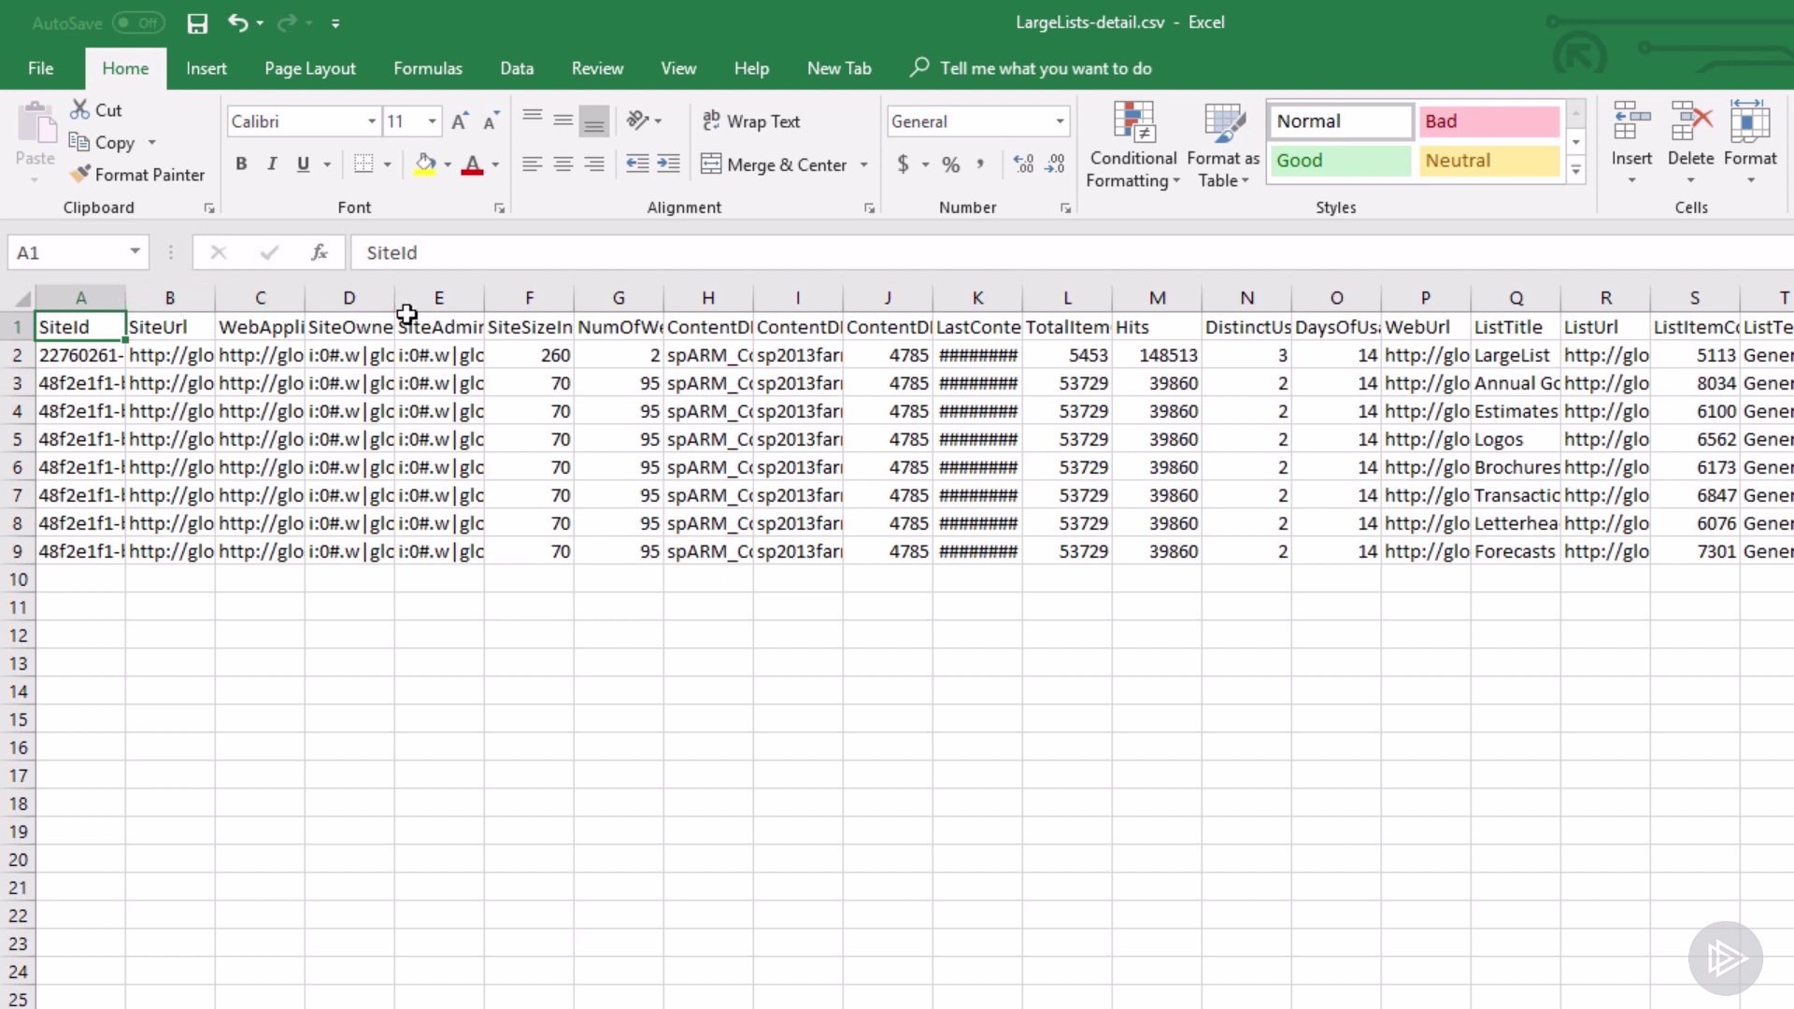
- Autofit columns Q and R to show full titles like Transactional Statements and list URLs
double_click(1560, 299)
scroll(1494, 704, "right", 2)
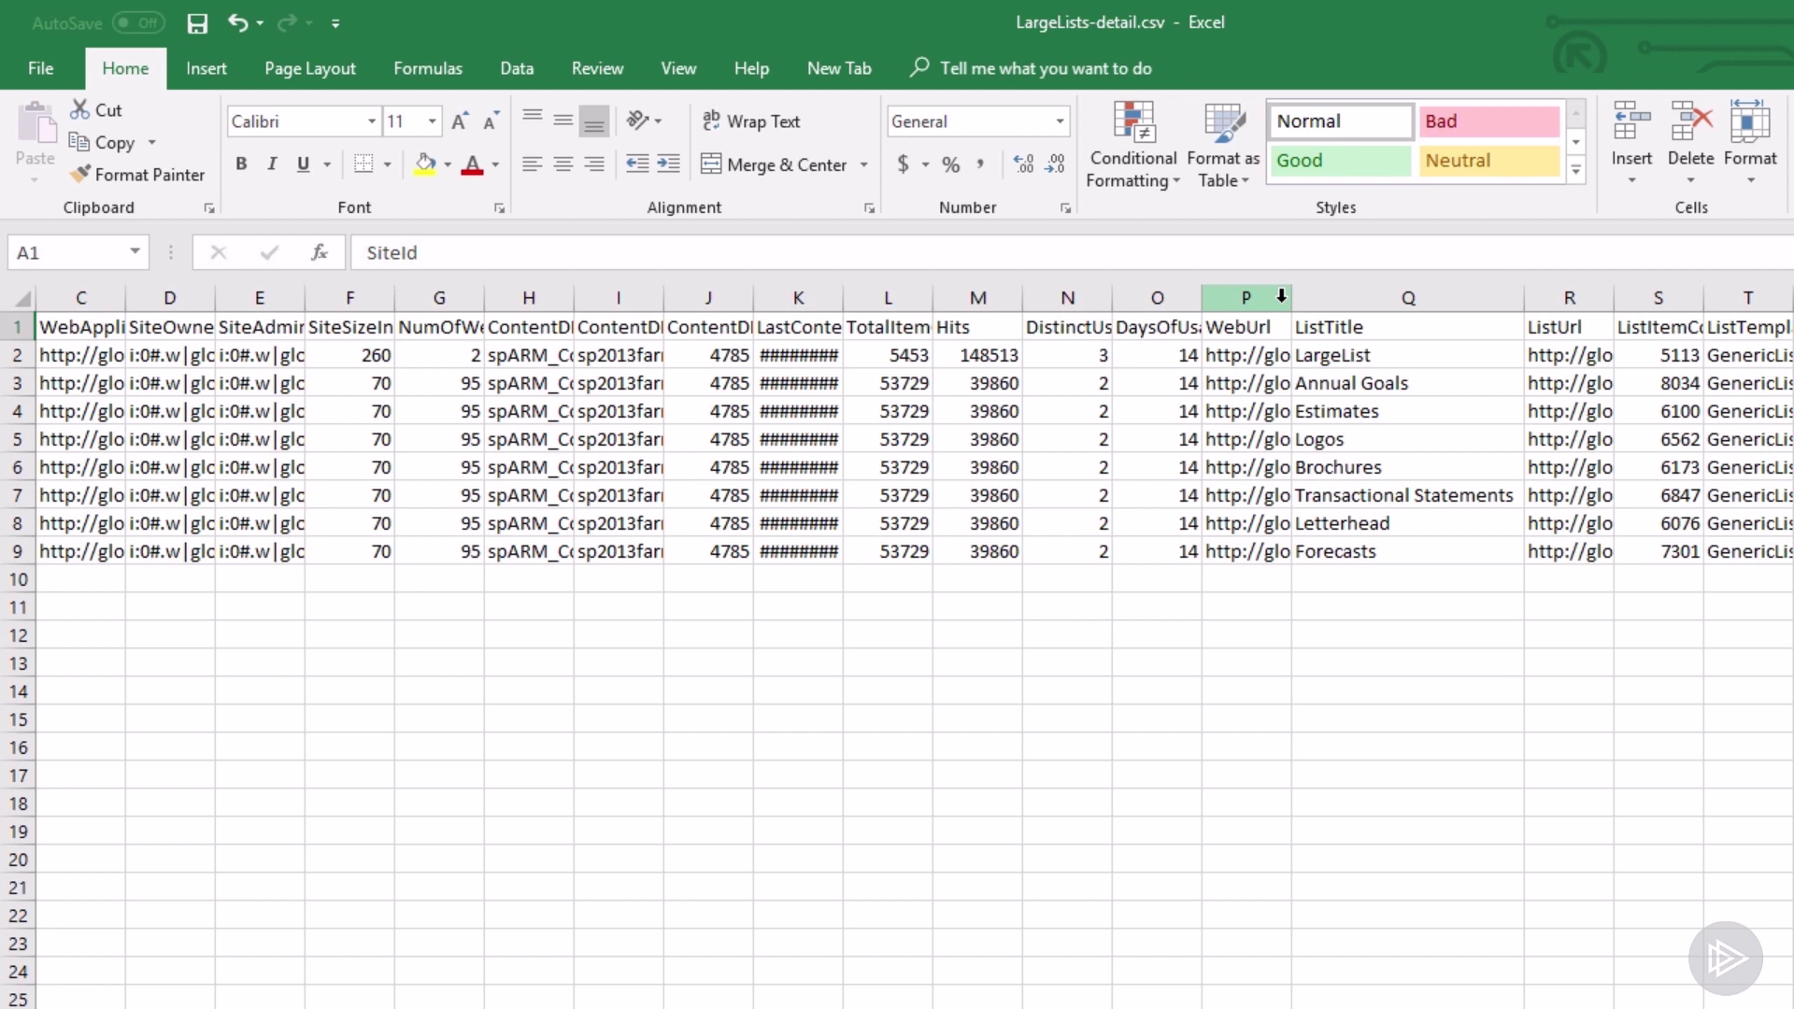
double_click(1614, 297)
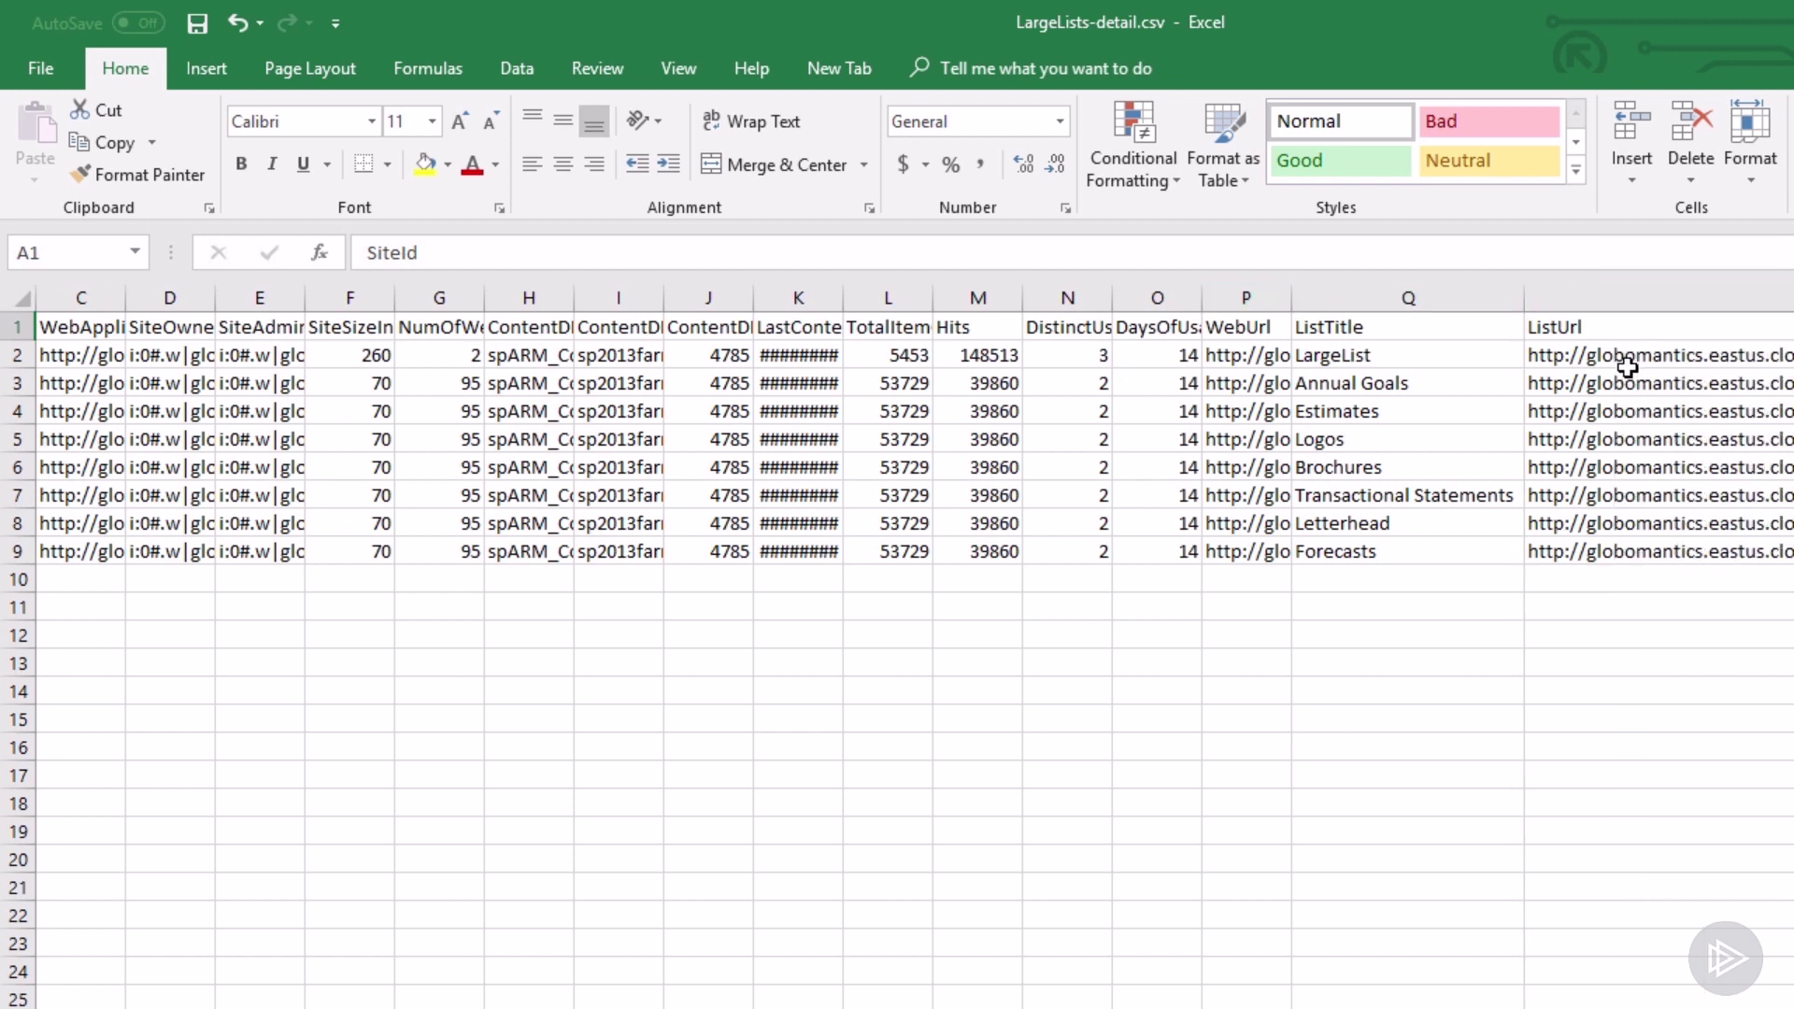